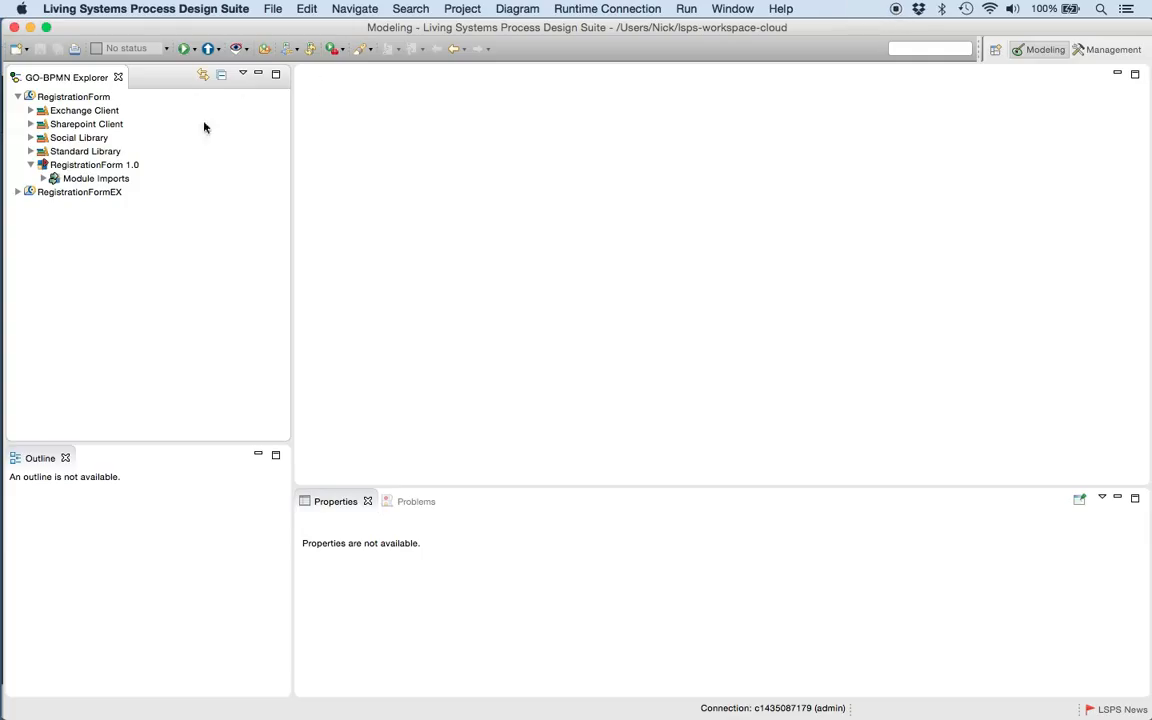
- Create a data type definition file named RegistrationForm.datatypes in the RegistrationForm 1.0 module
right_click(96, 165)
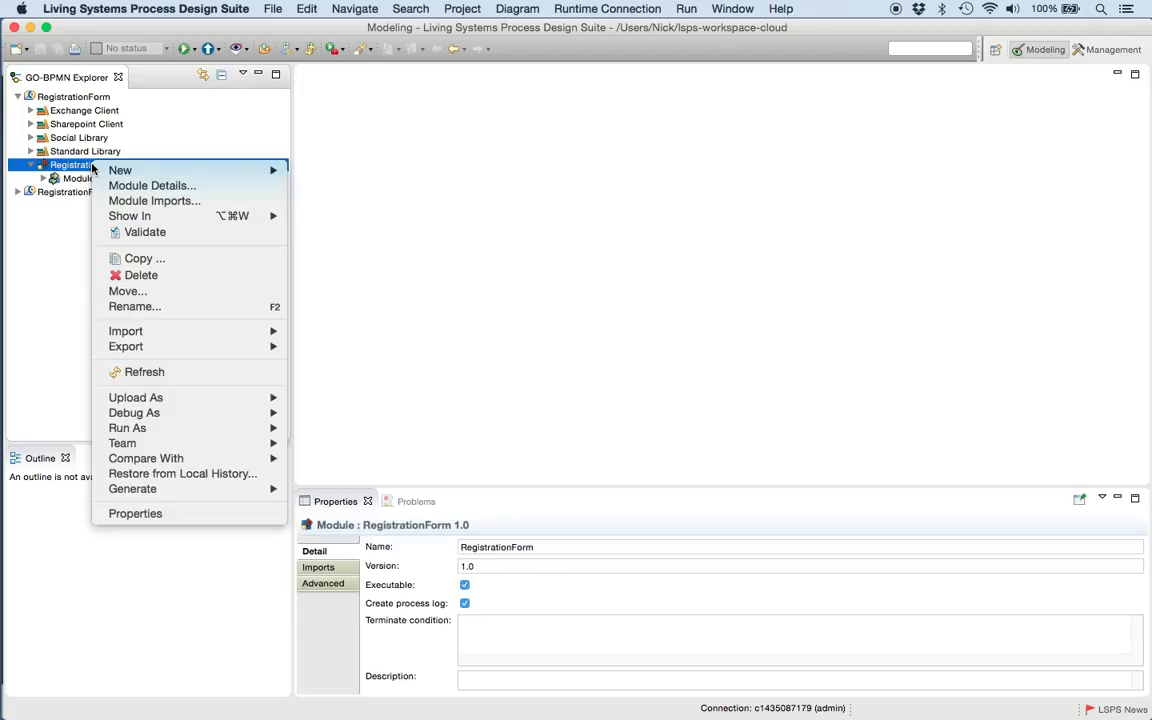
mouse_move(140, 166)
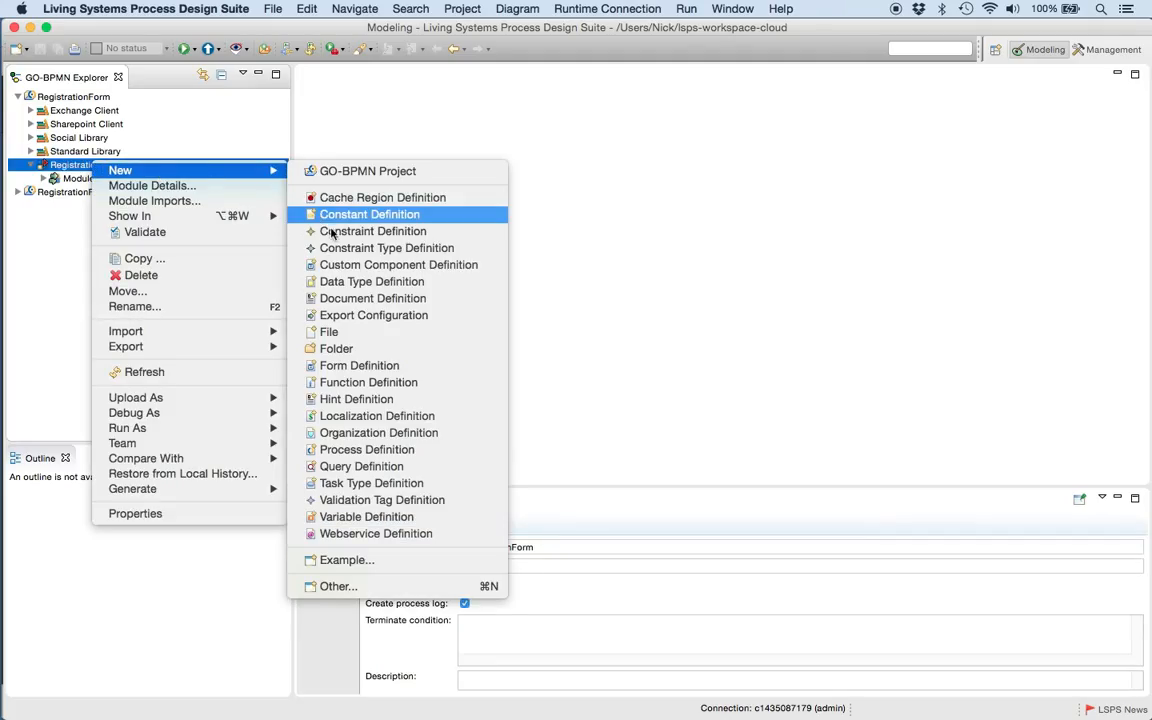
click(352, 284)
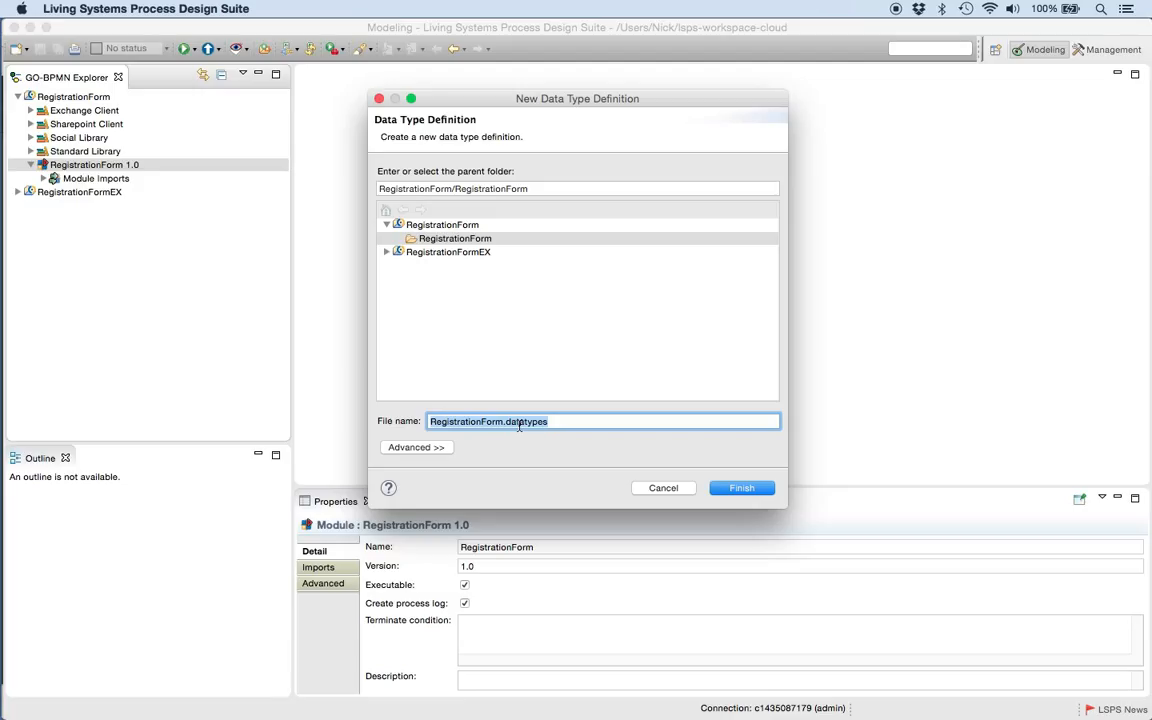
click(740, 488)
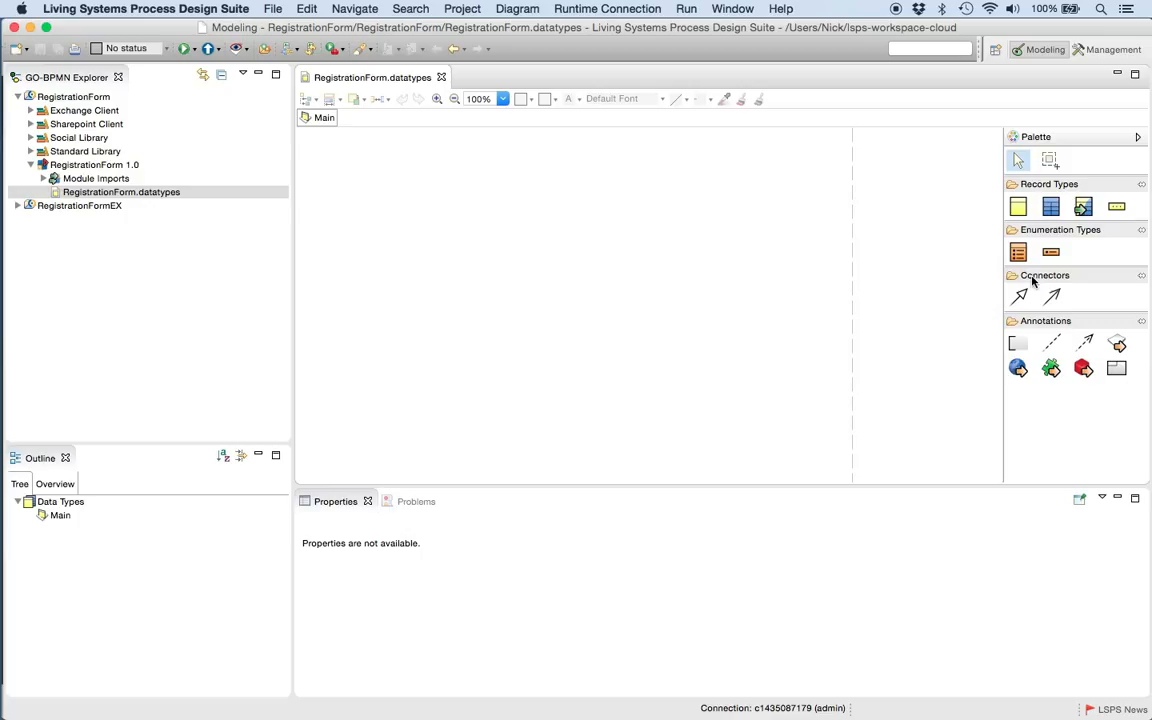
- Place a shared record on the Main data diagram and name it RegistrationData
click(1051, 207)
click(580, 229)
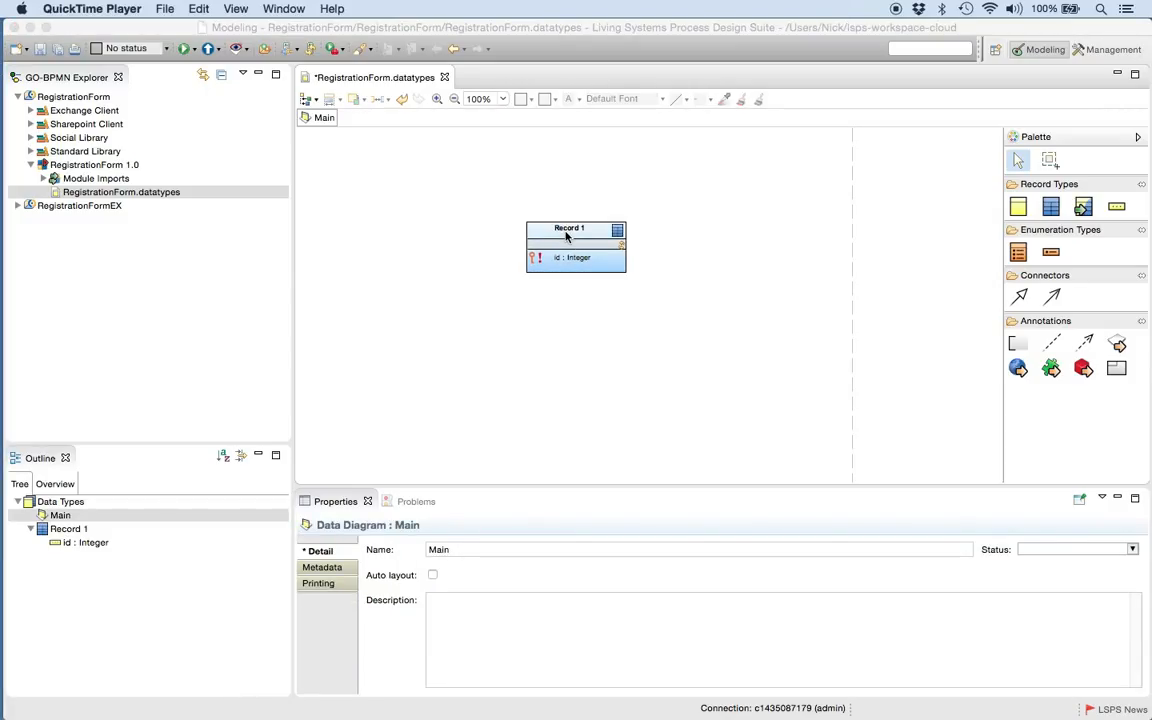
click(562, 231)
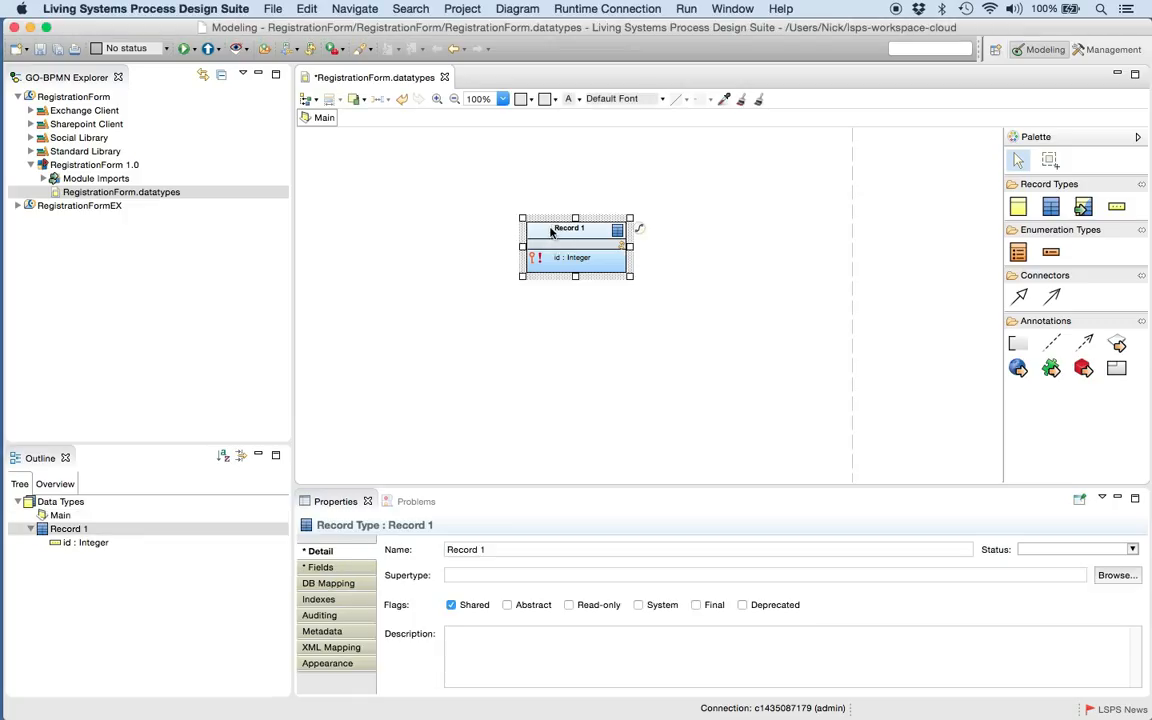
click(562, 231)
drag(499, 549, 422, 549)
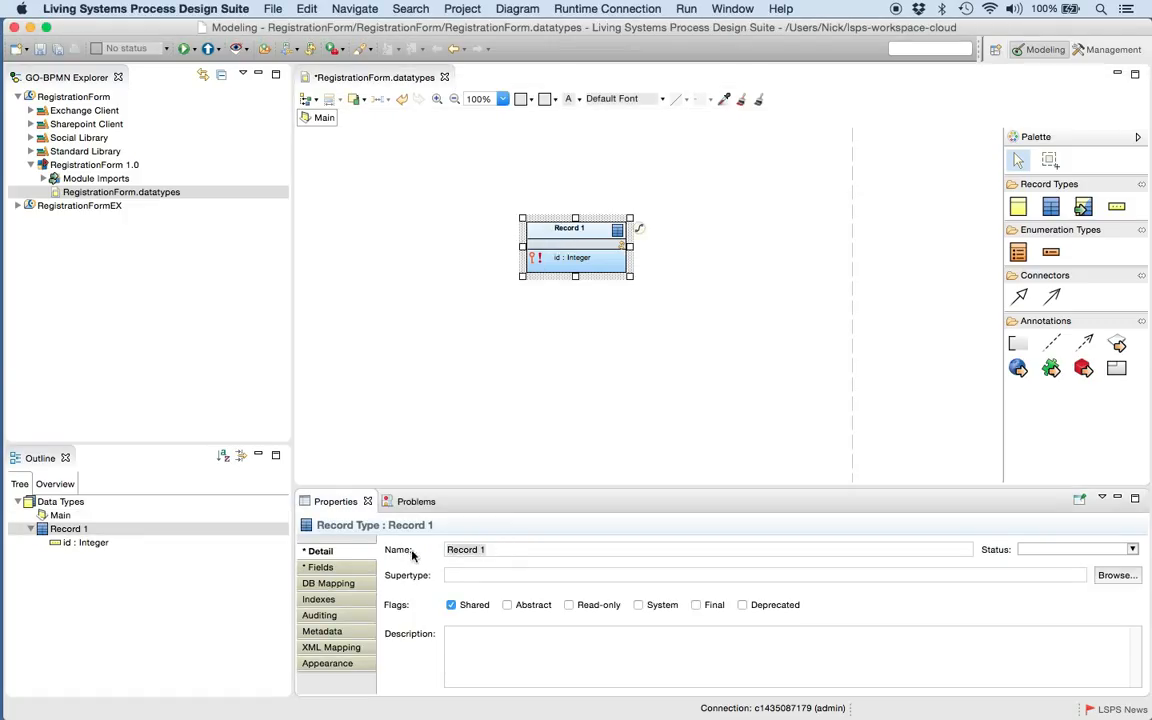
click(505, 551)
drag(505, 551, 405, 550)
text(Regis)
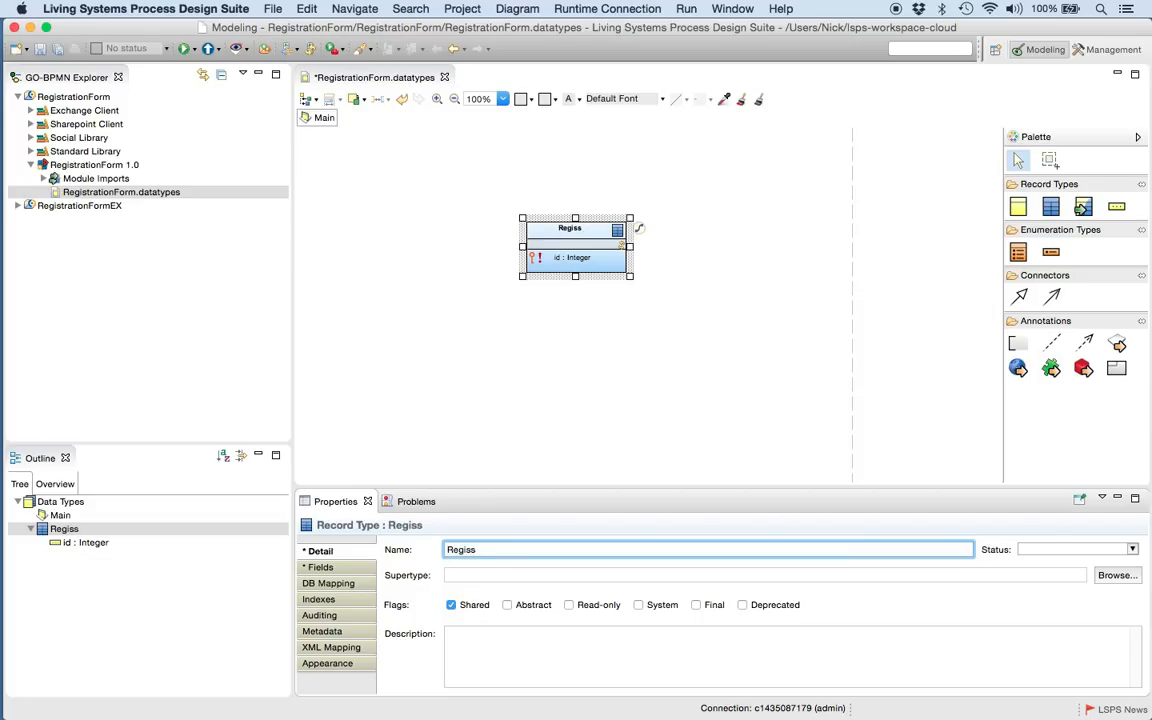
text(tration)
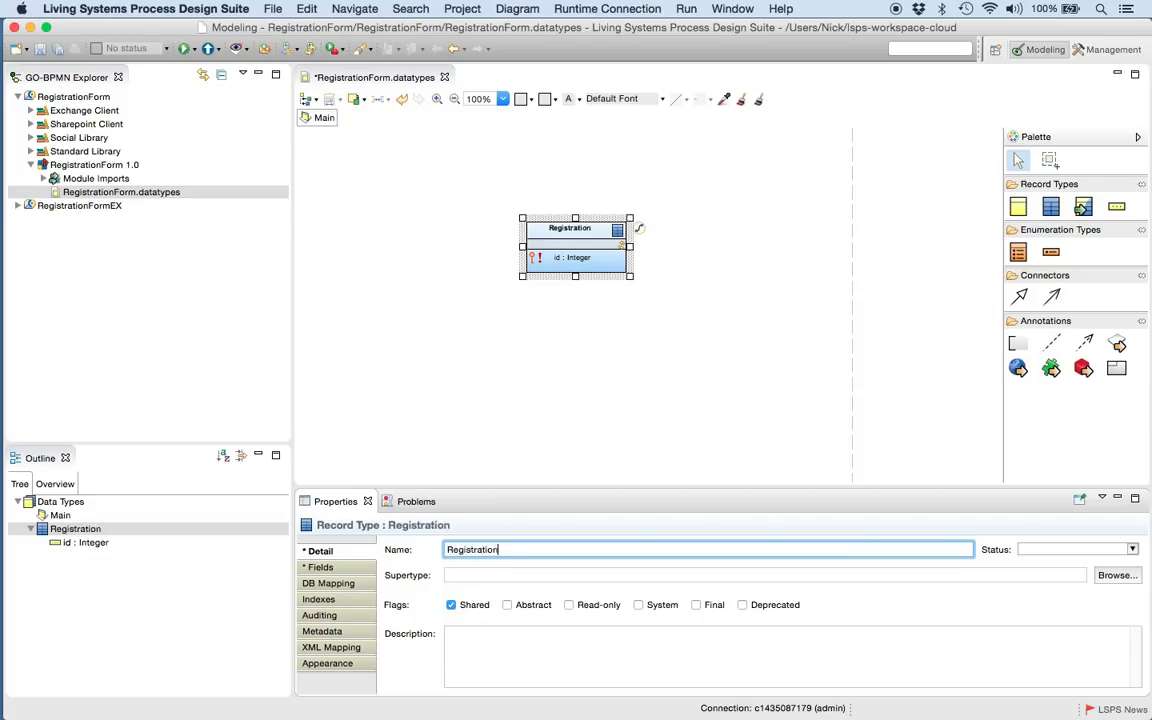
text(Data)
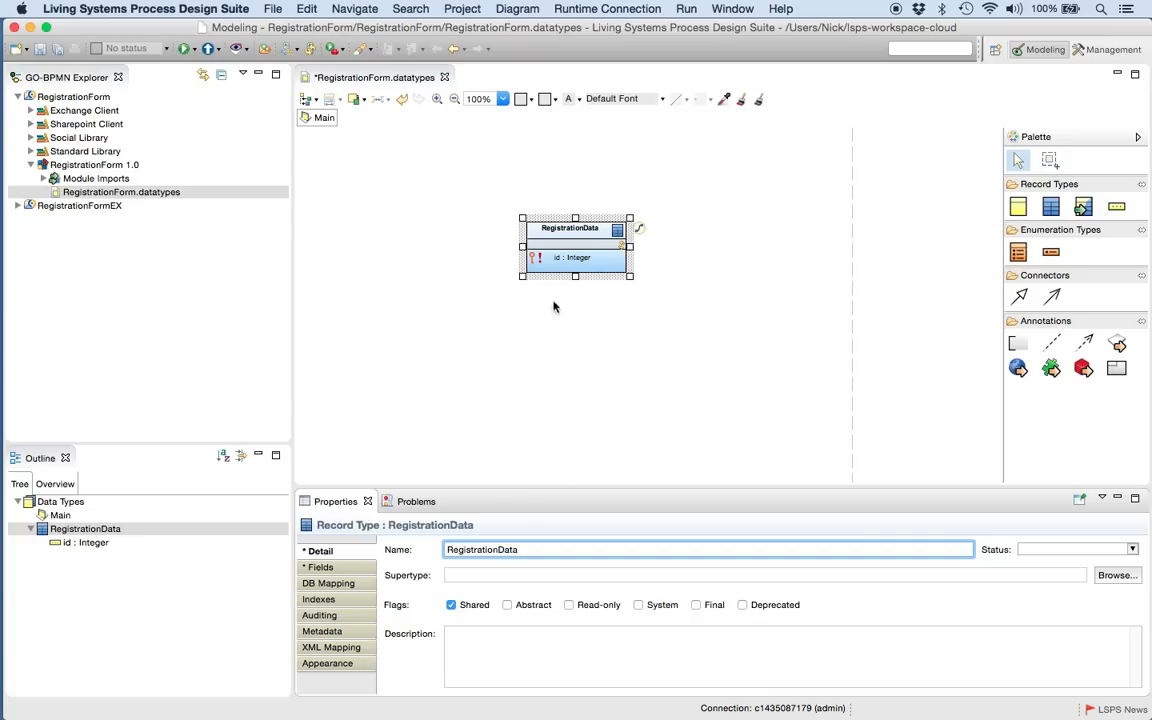
- Add a new field named Prefix to the RegistrationData record
right_click(565, 263)
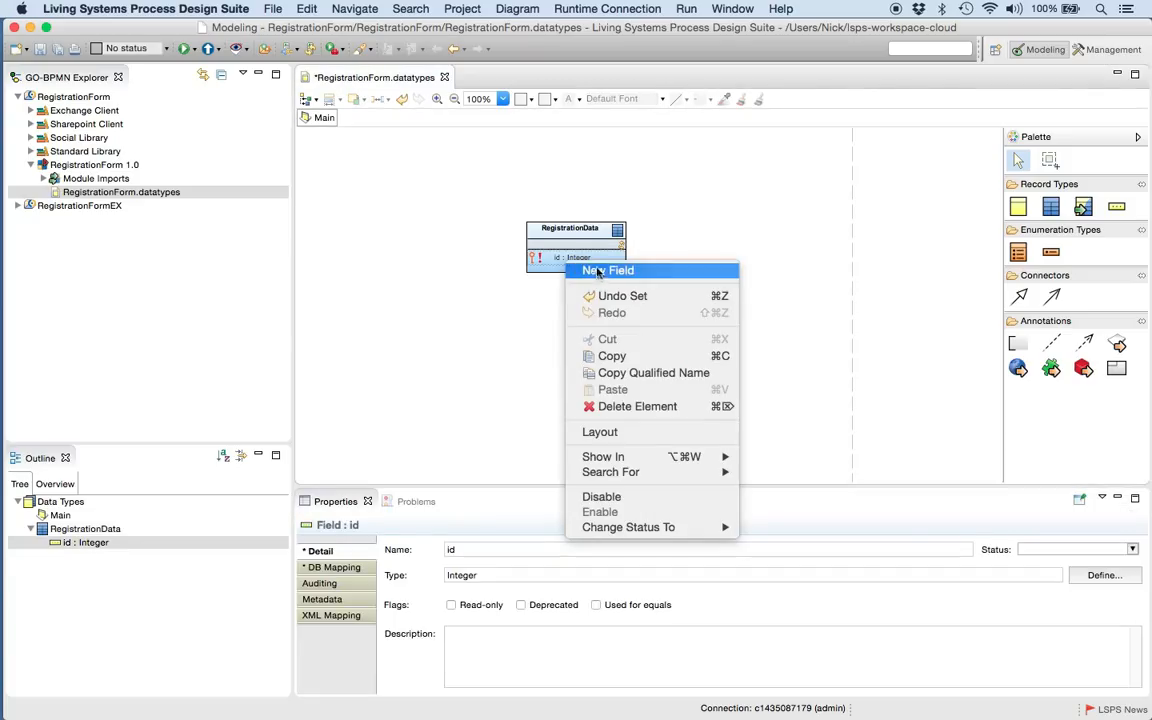
click(606, 271)
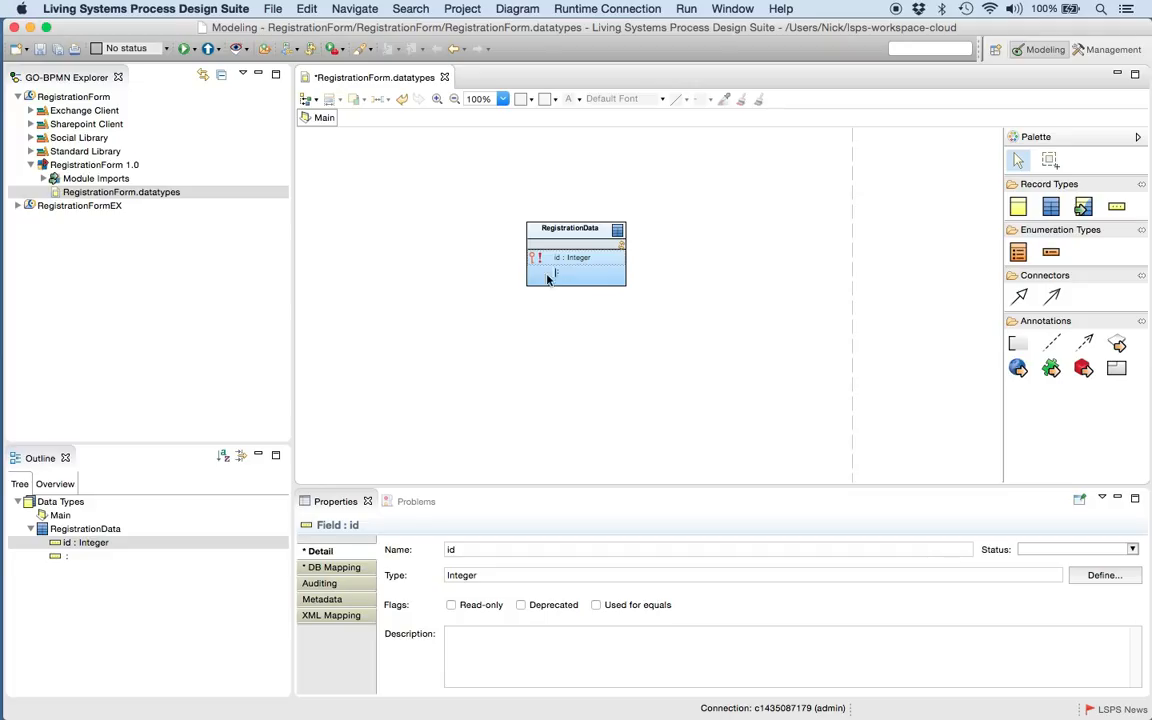
click(566, 273)
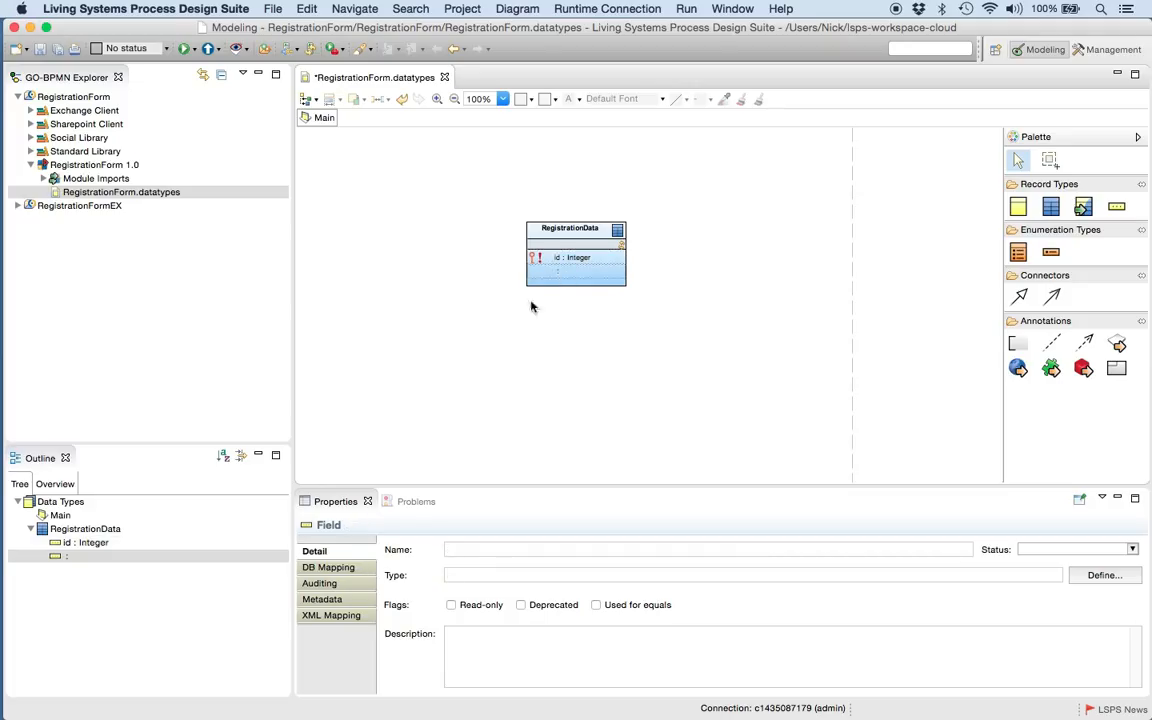
click(469, 549)
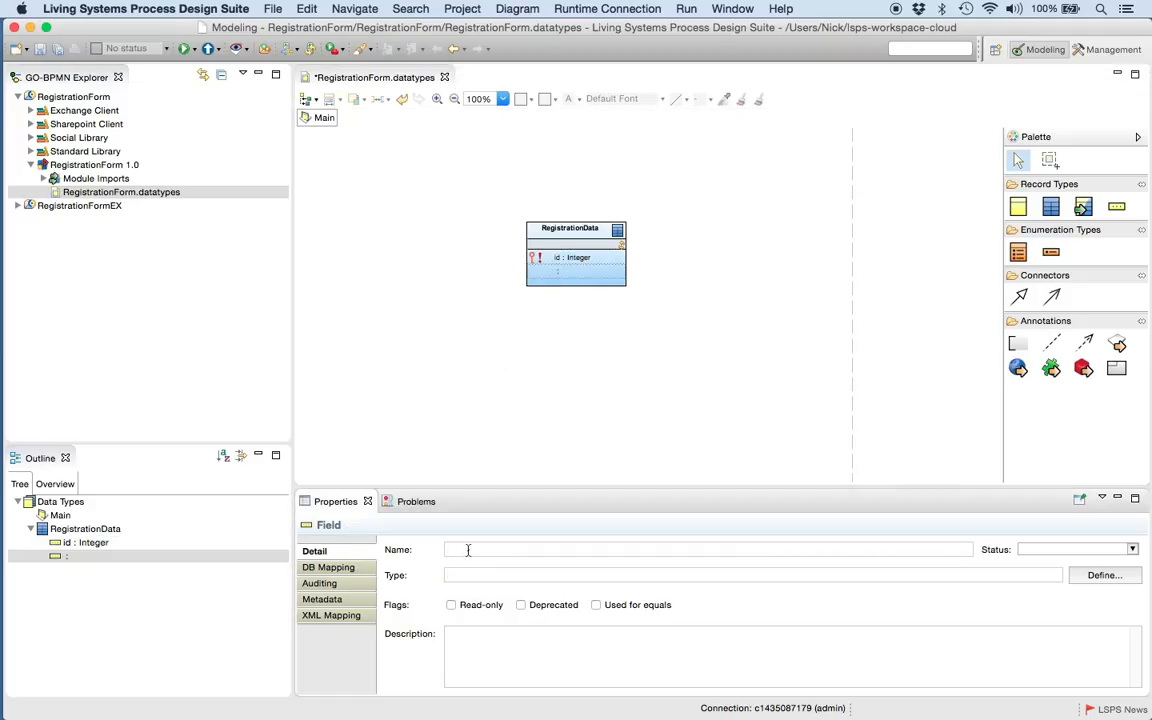
text(Pre)
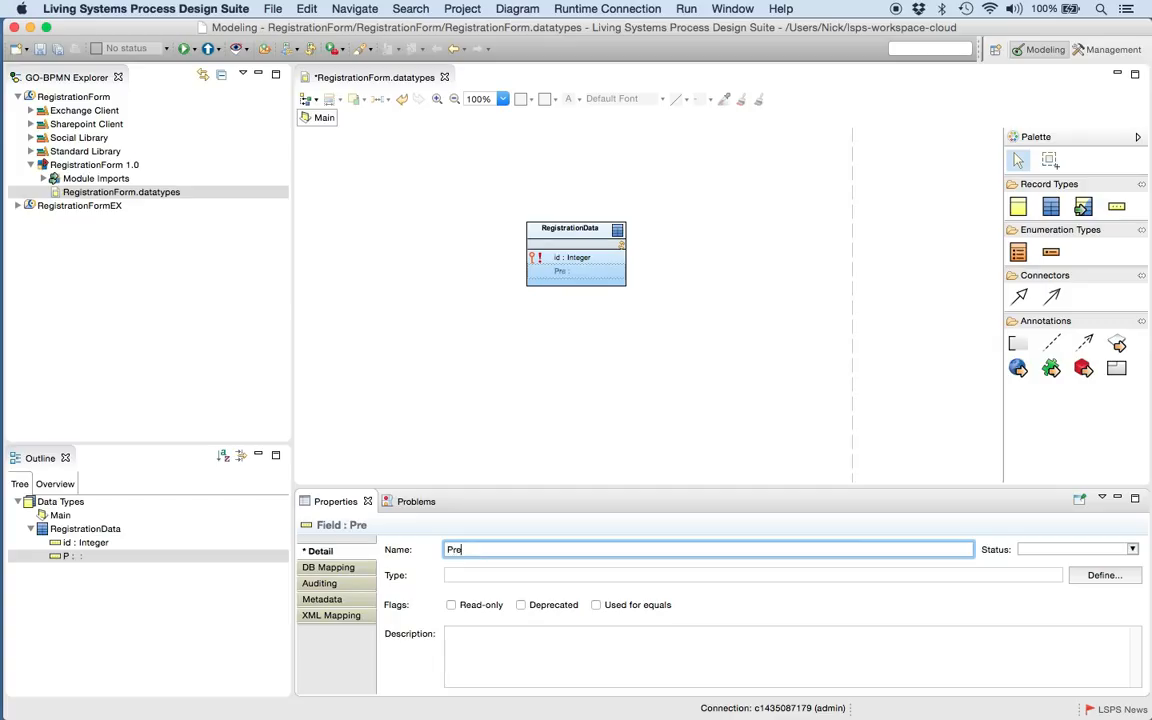
text(fix)
- Define the Prefix field's type as the basic type String
click(484, 574)
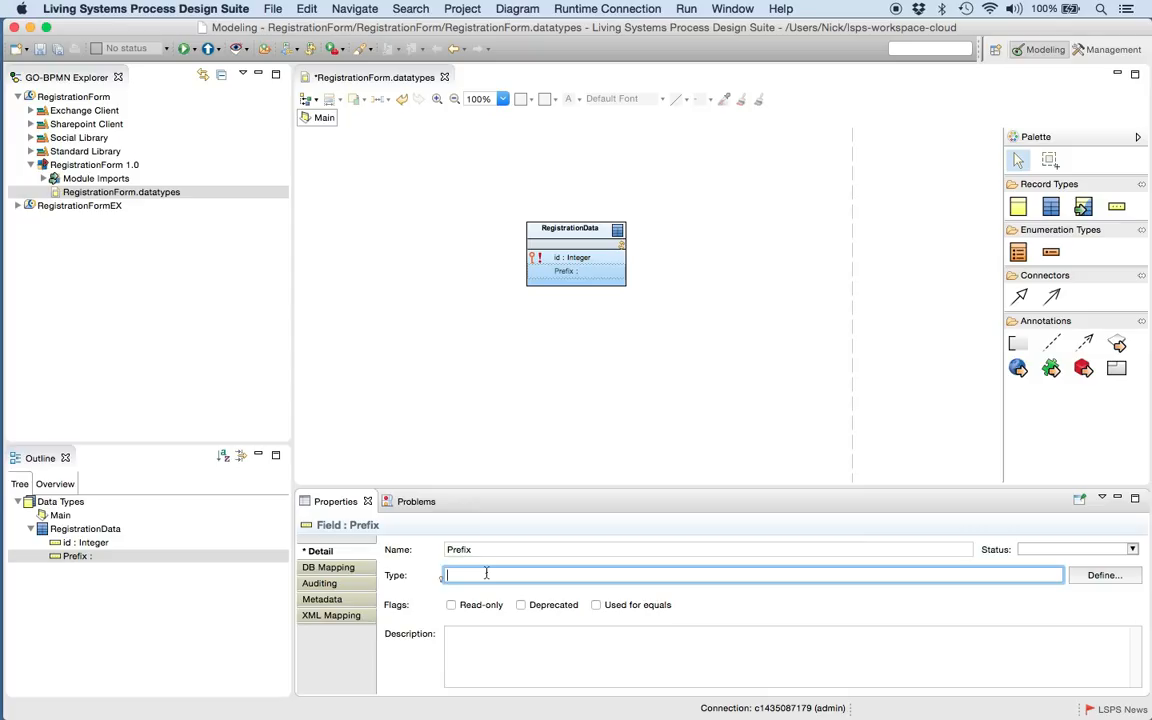
click(1102, 576)
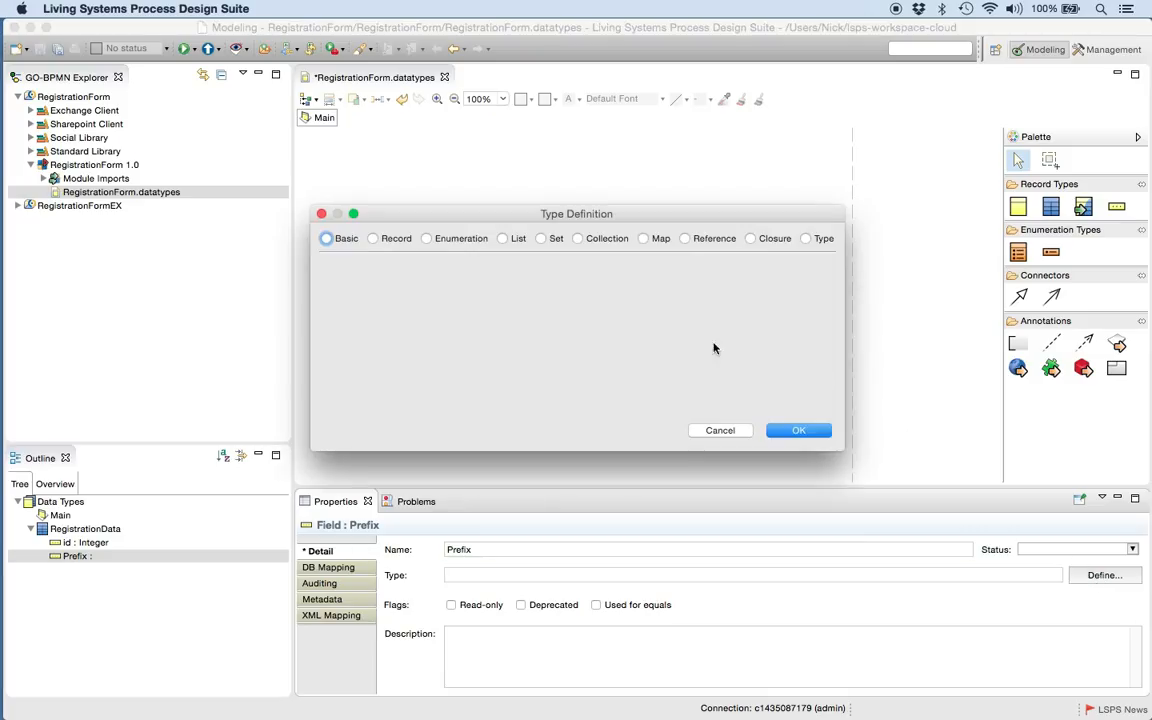
click(345, 240)
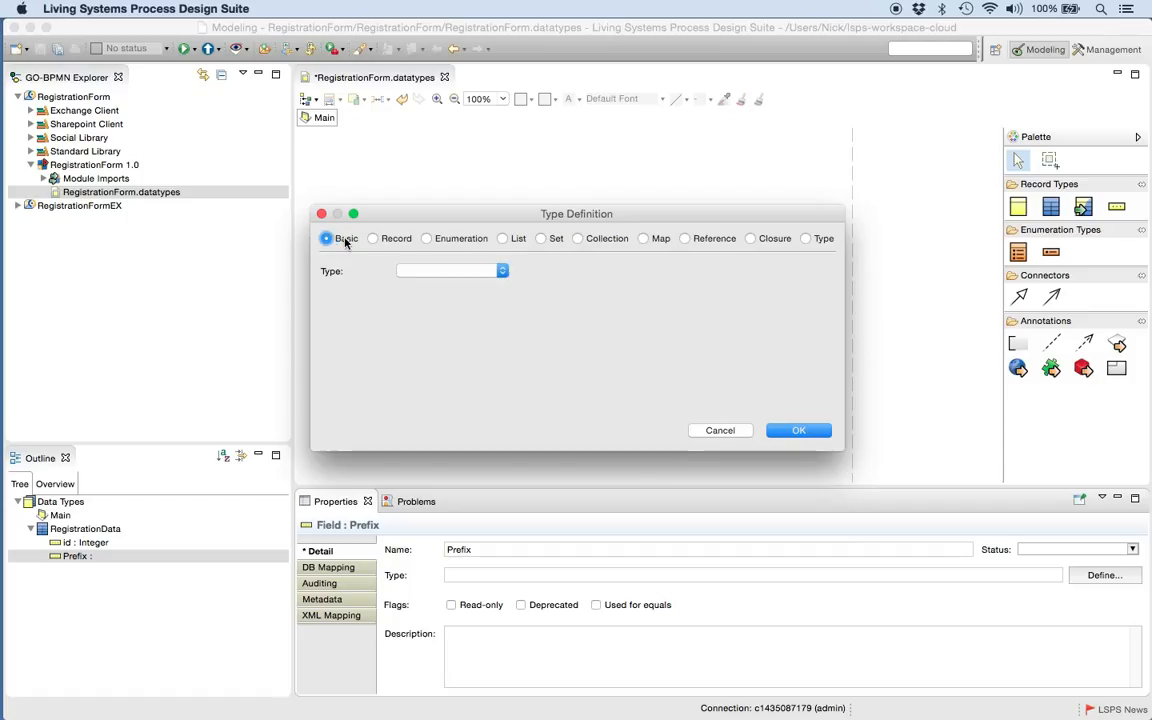
click(499, 271)
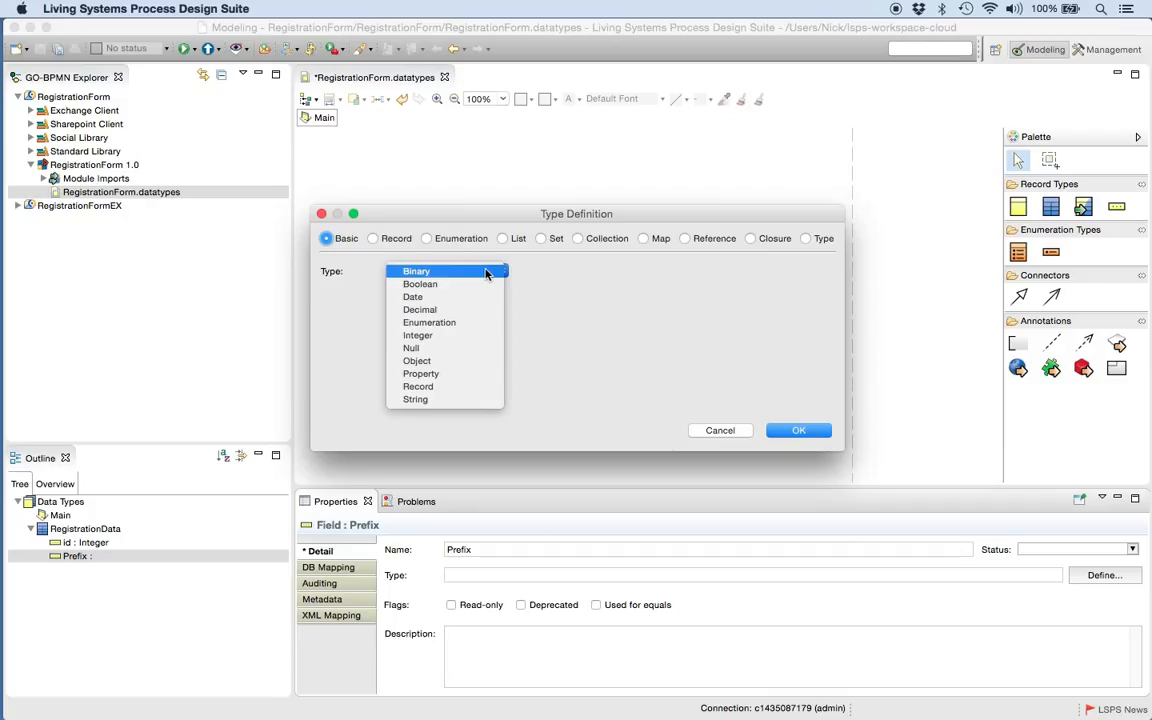
click(462, 399)
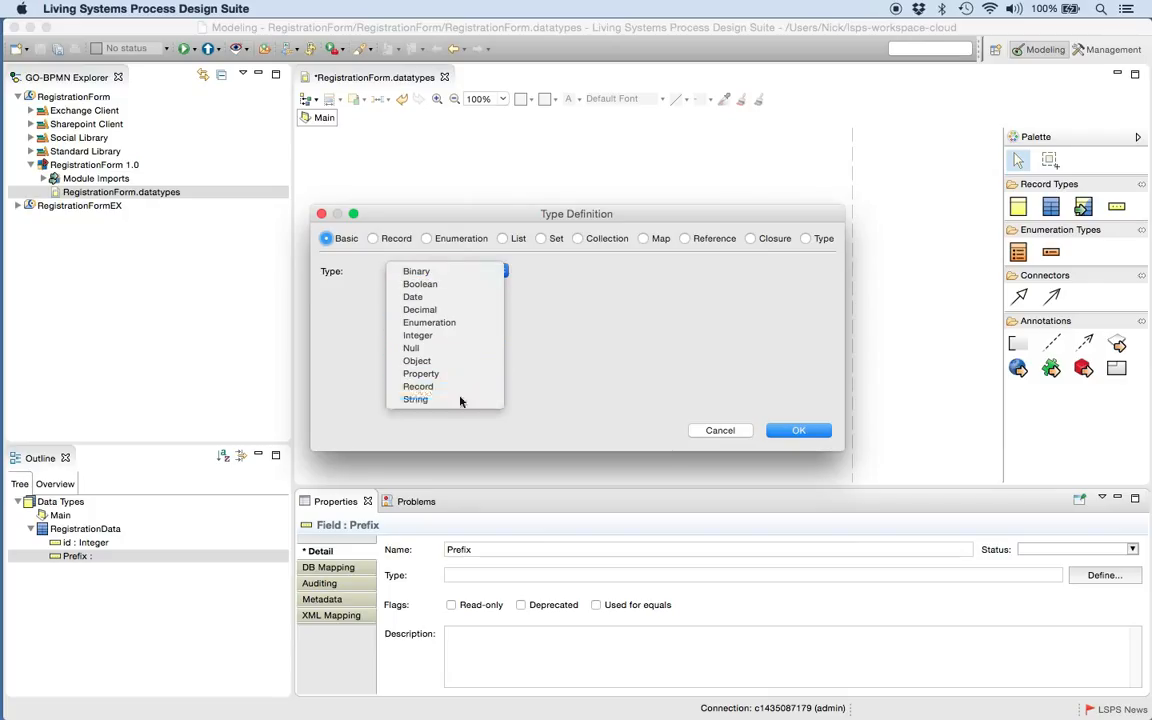
click(788, 431)
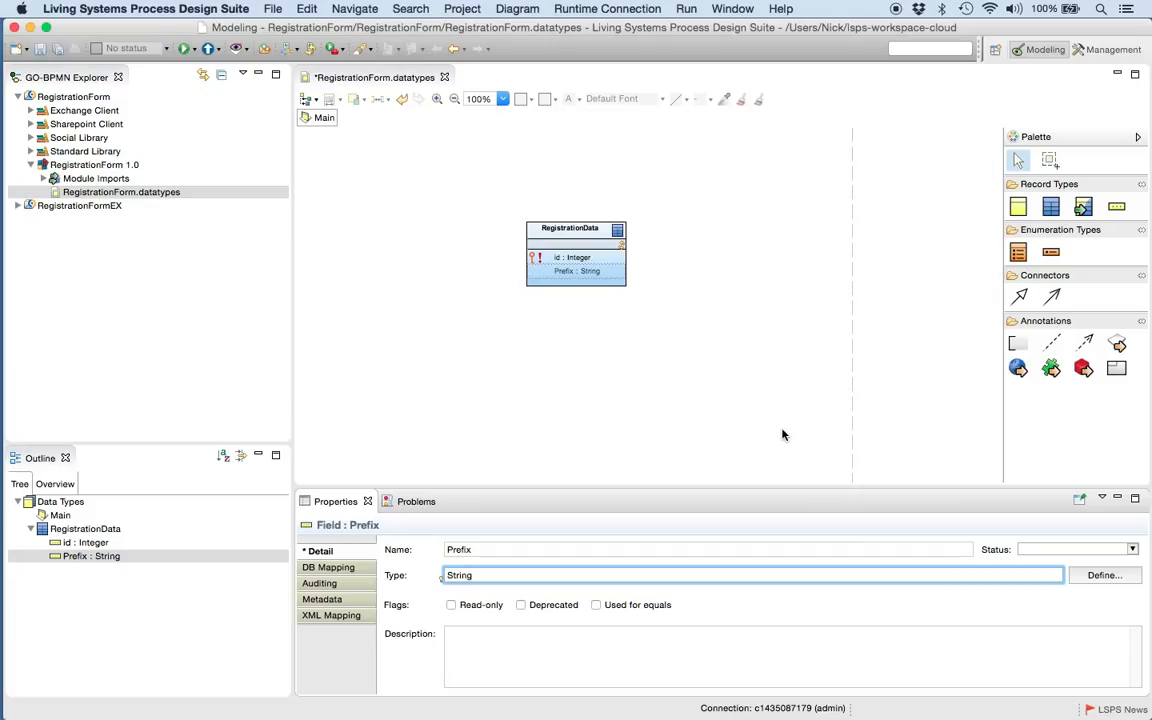
- Add a firstName field of type String to the RegistrationData record
right_click(571, 287)
click(587, 291)
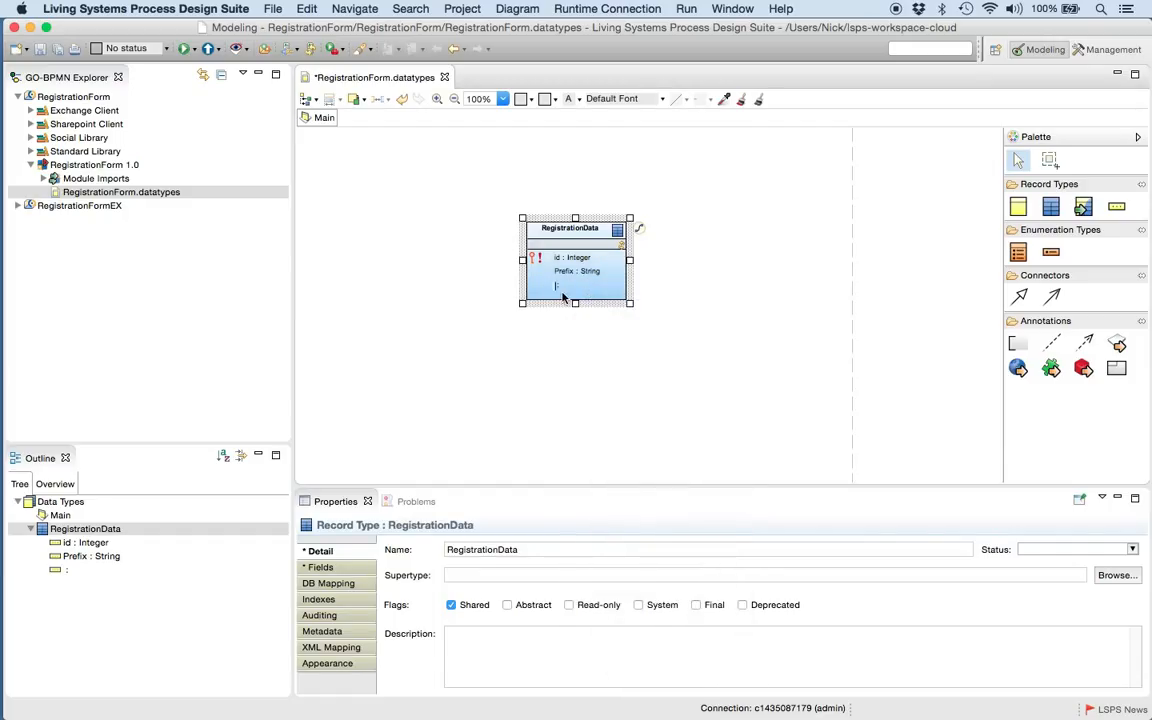
text(nam)
text(Name)
key(Return)
text(String)
key(Return)
- Add a lastName field of type String to the RegistrationData record
right_click(577, 296)
click(603, 299)
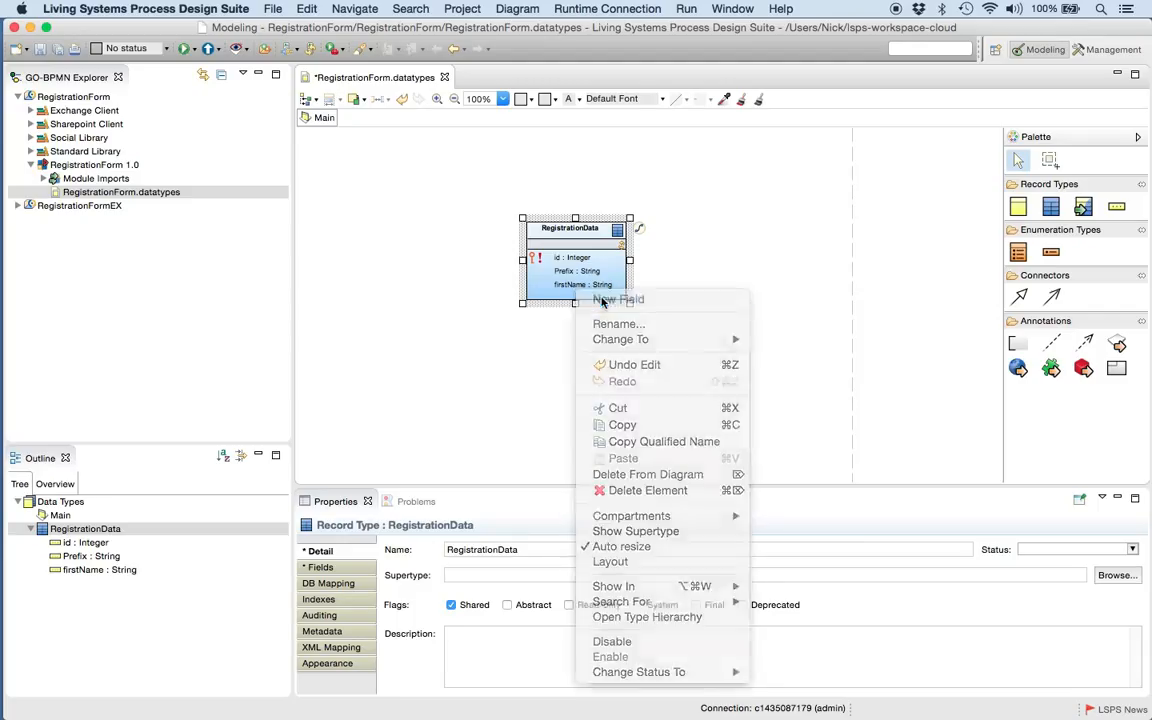
text(lastName)
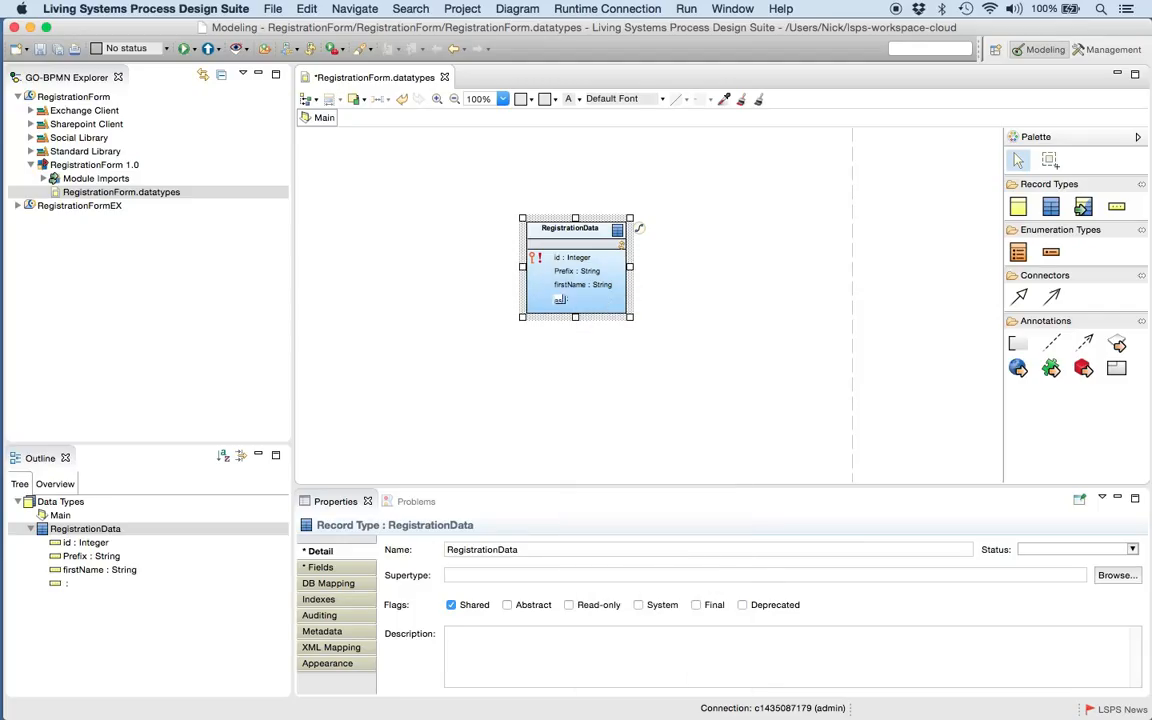
key(Tab)
text(String)
- Add a street field of type String to the RegistrationData record
right_click(578, 310)
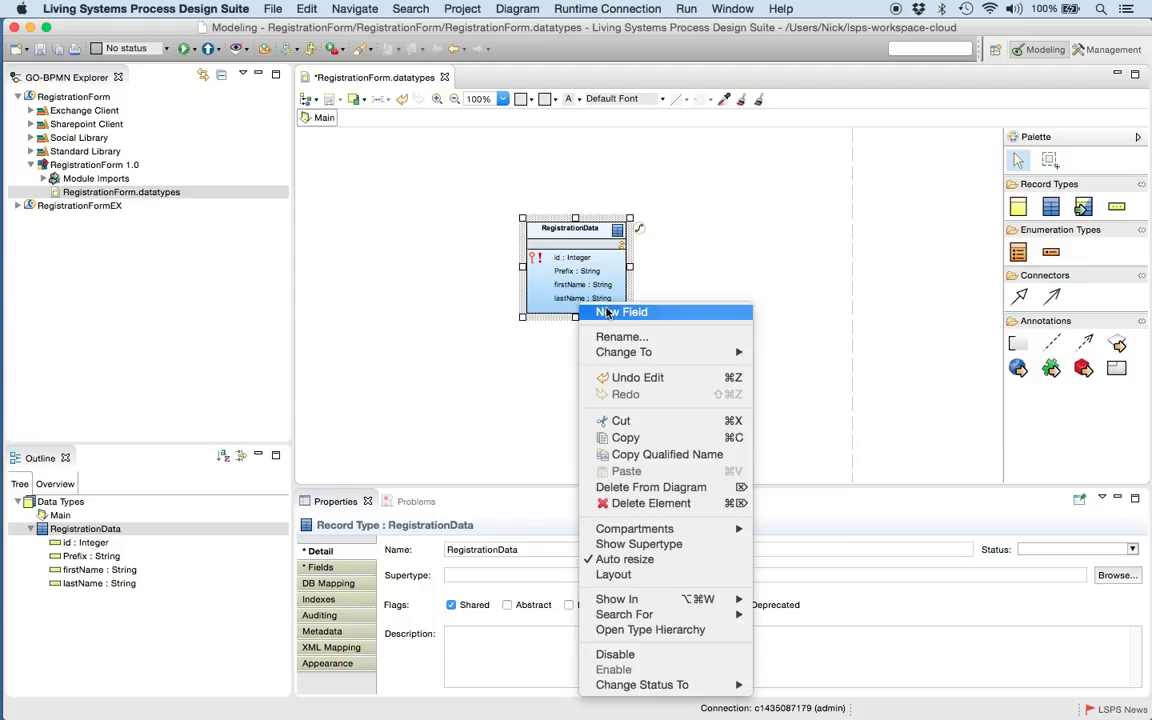
click(606, 313)
text(street)
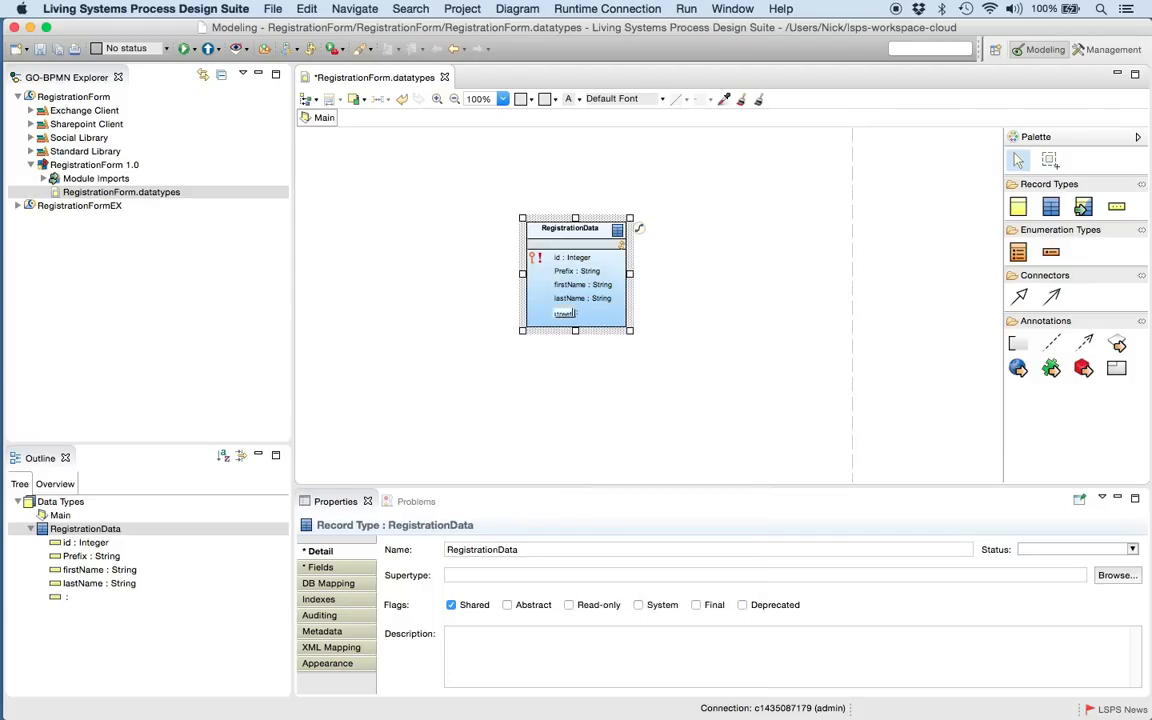
key(Tab)
text(String)
click(570, 319)
- Add a streetNumber field of type Integer to the RegistrationData record
right_click(573, 322)
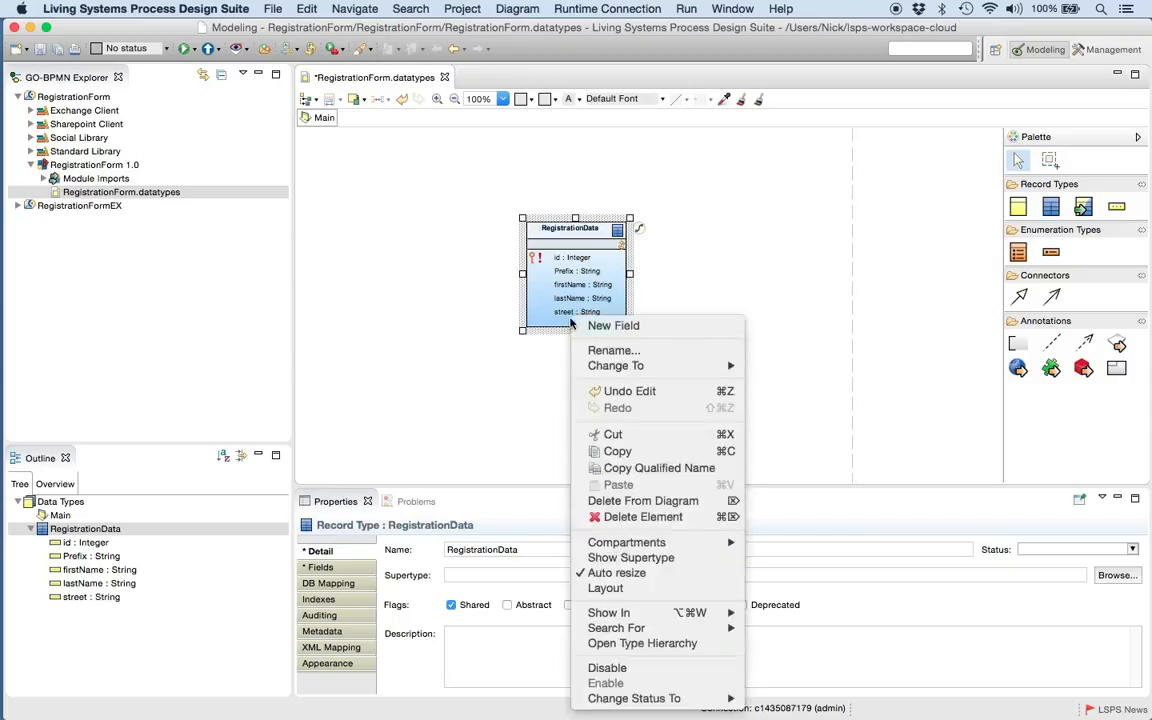
click(598, 327)
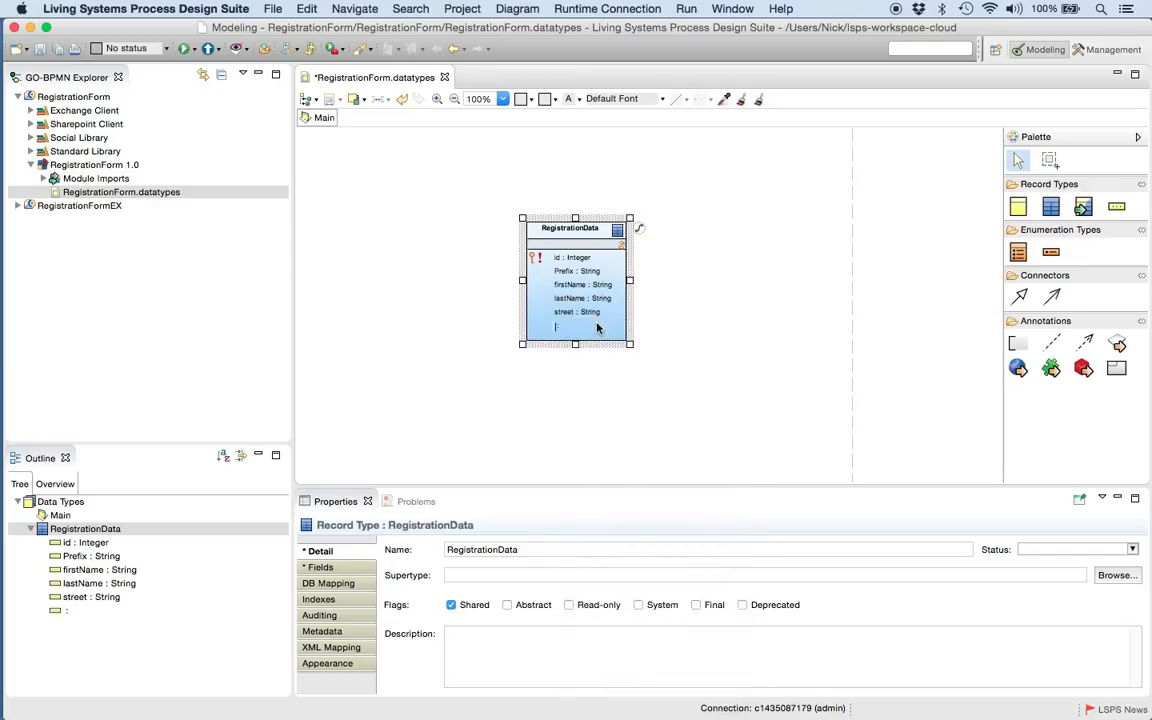
text(s)
key(BackSpace)
text(town)
text(Number)
key(Tab)
text(Integ)
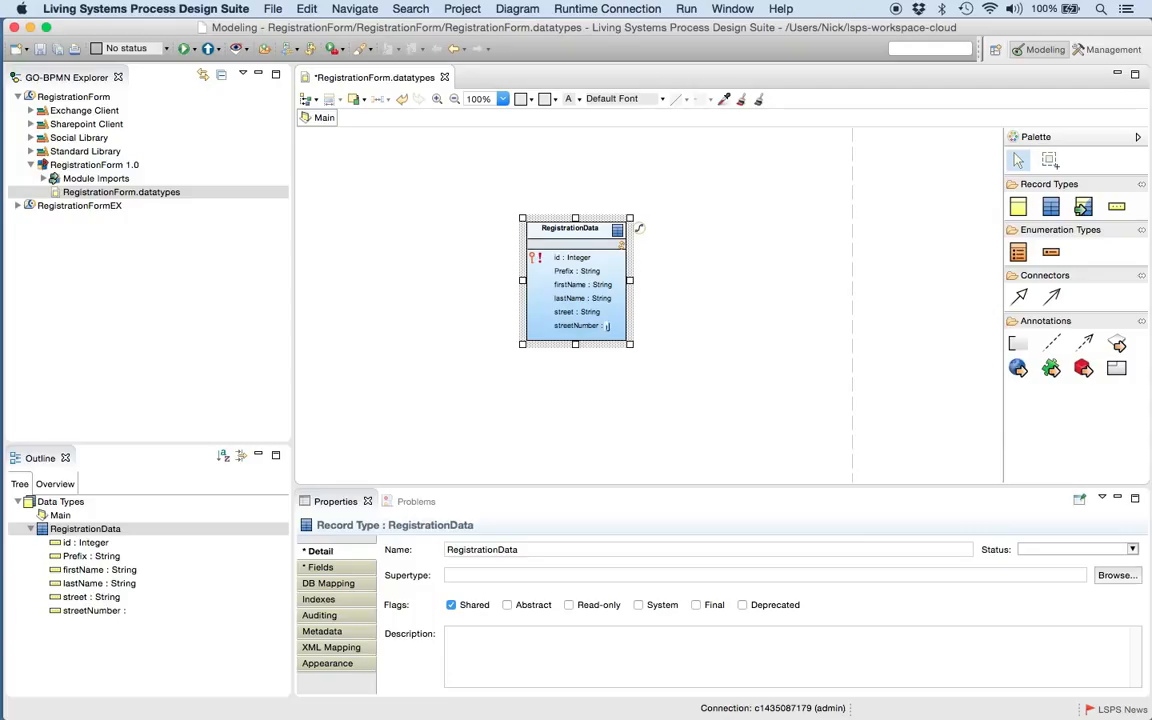
text(er)
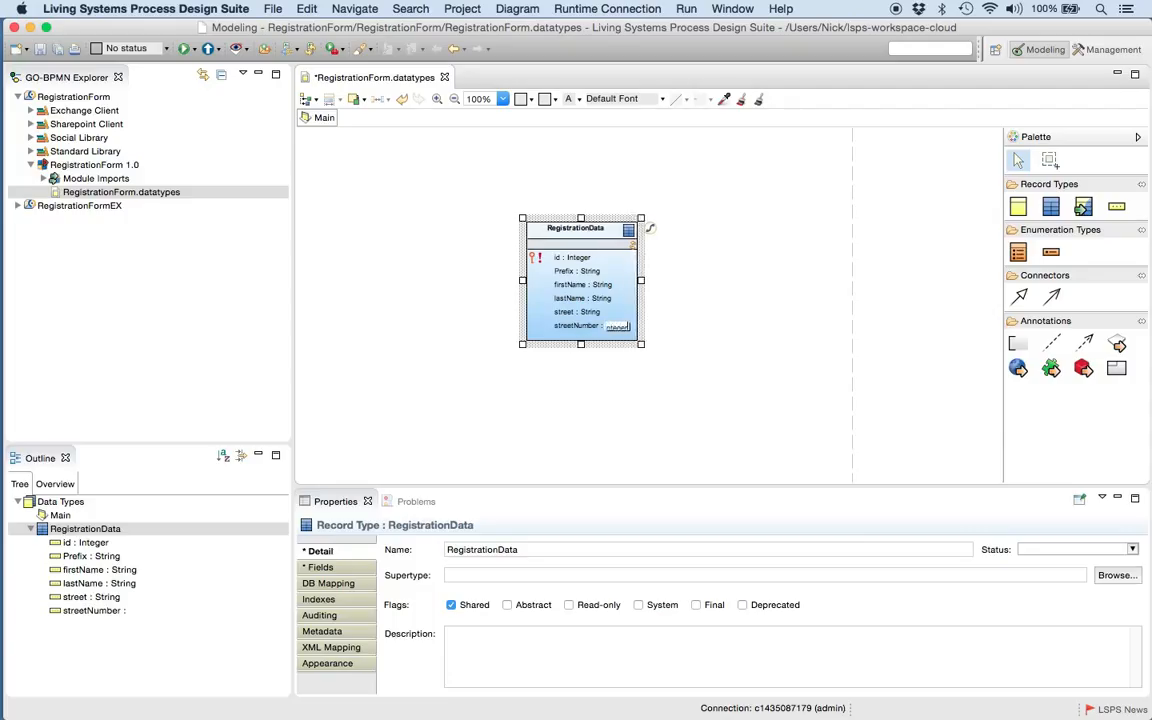
key(Return)
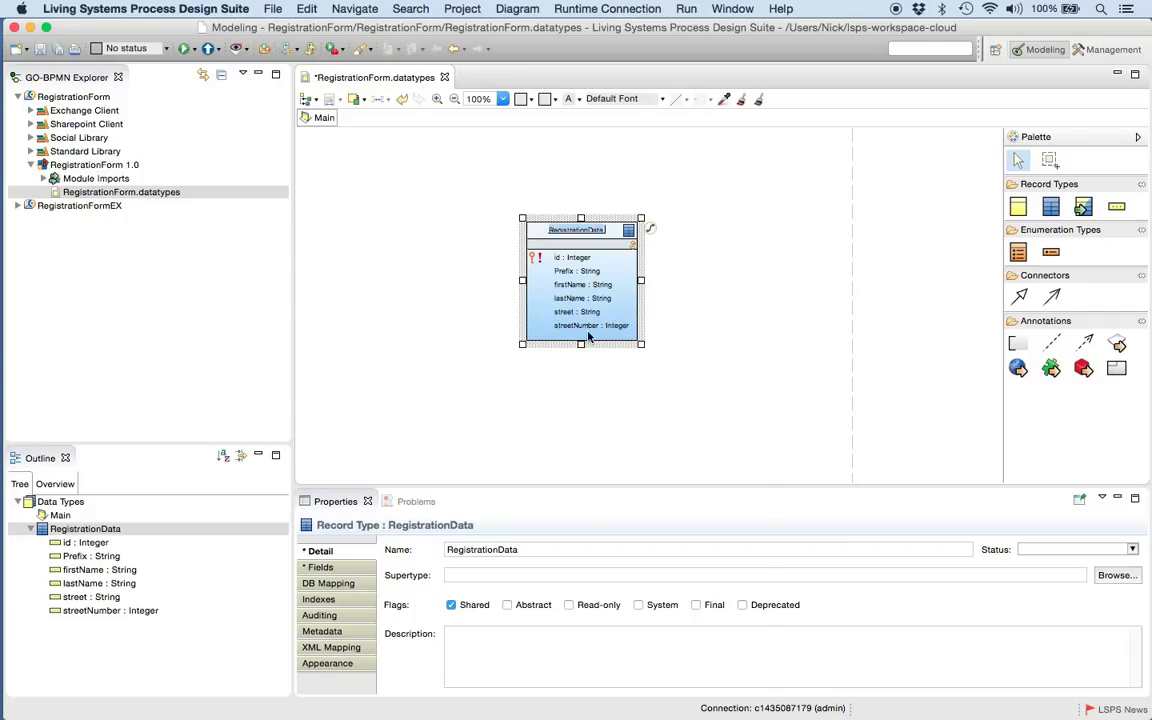
- Add a postCode field of type Integer to the RegistrationData record
right_click(586, 337)
click(604, 331)
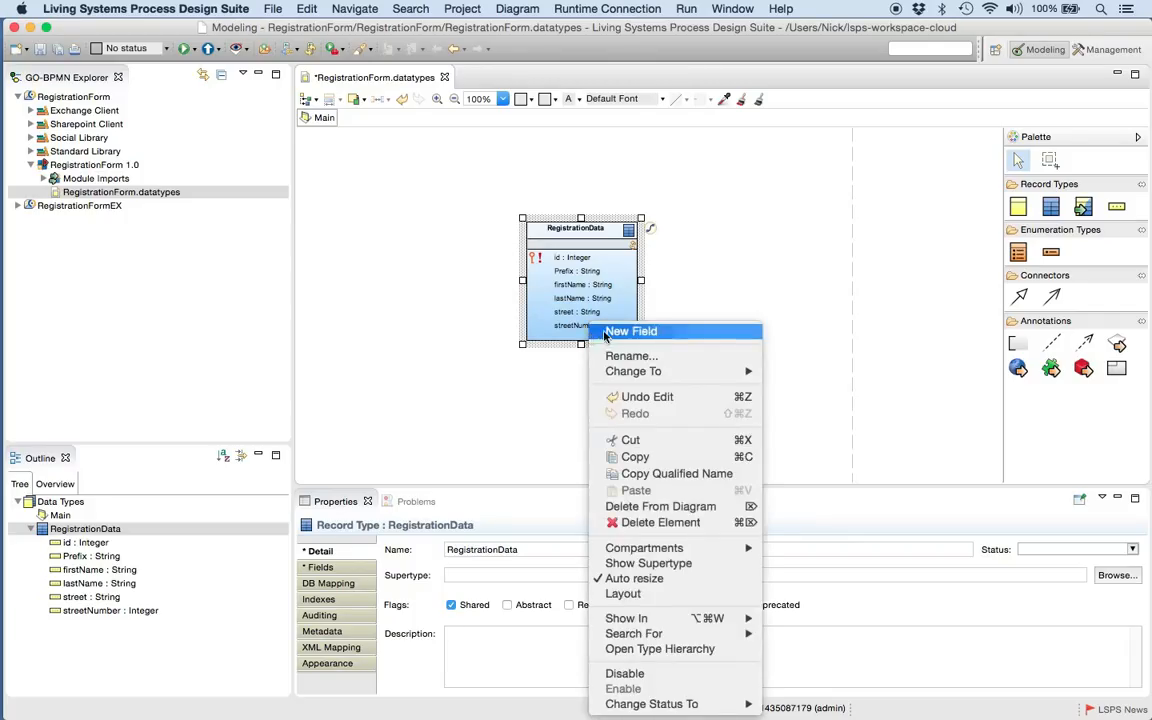
text(postC)
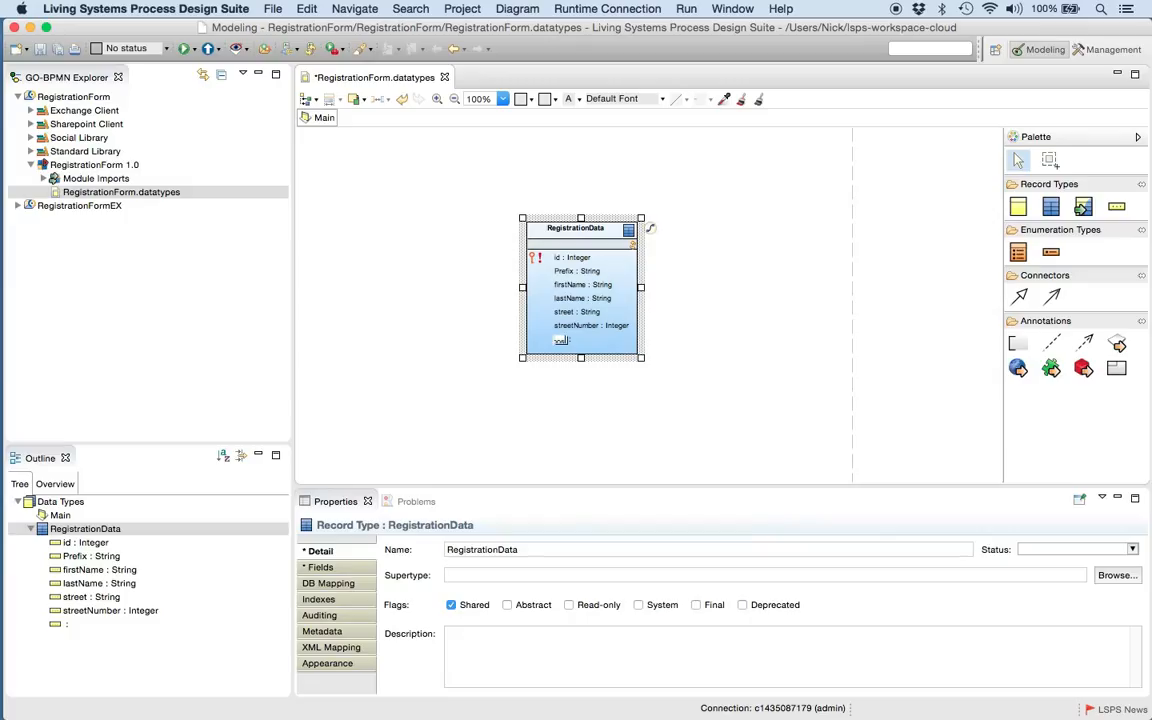
text(ode :)
key(BackSpace)
key(BackSpace)
key(Return)
text(Integer)
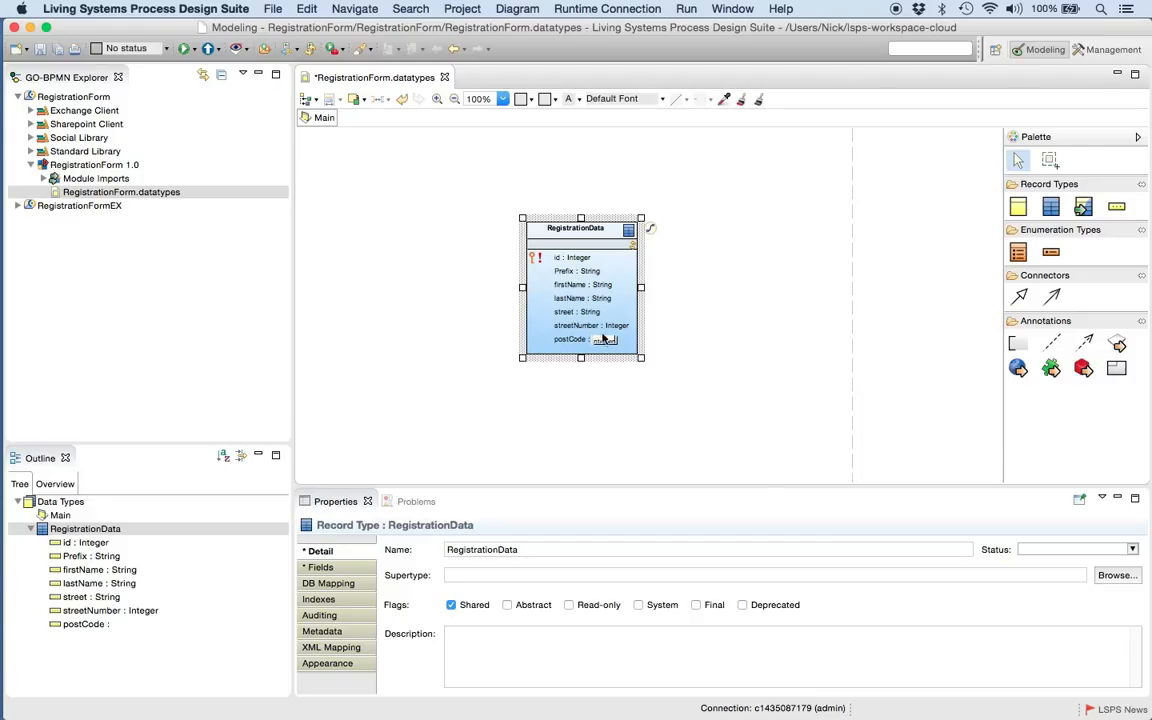
click(590, 348)
- Add an OtherInformation field of type String to the RegistrationData record
right_click(587, 350)
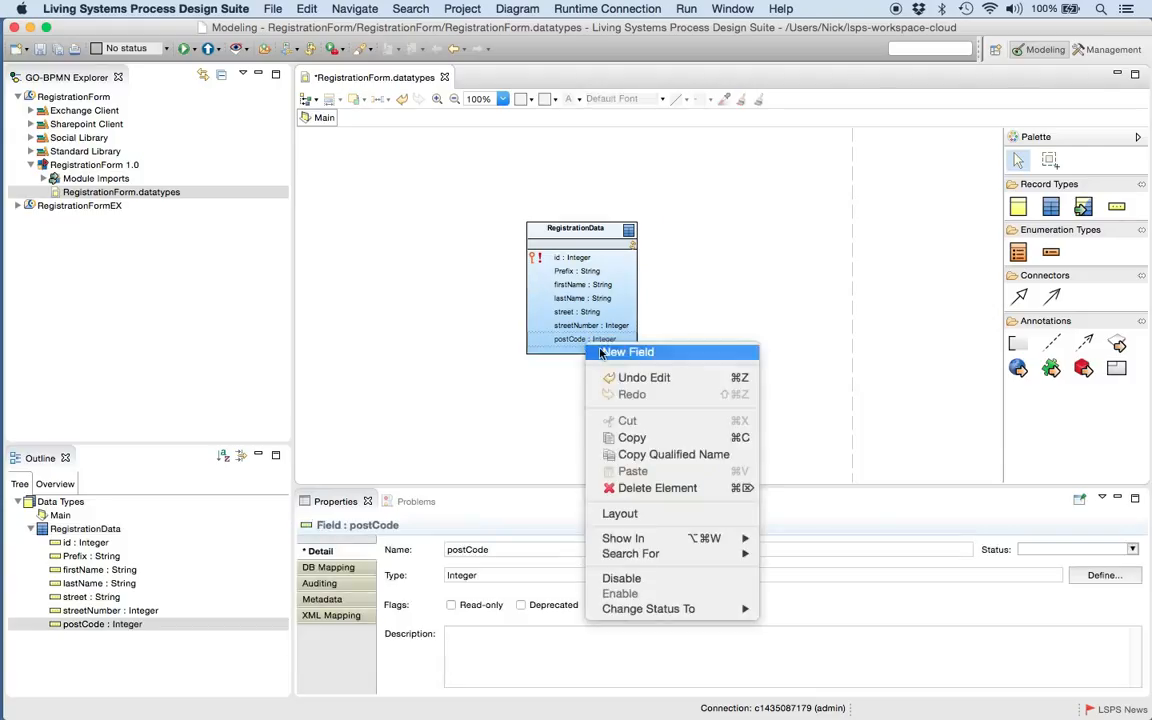
click(628, 352)
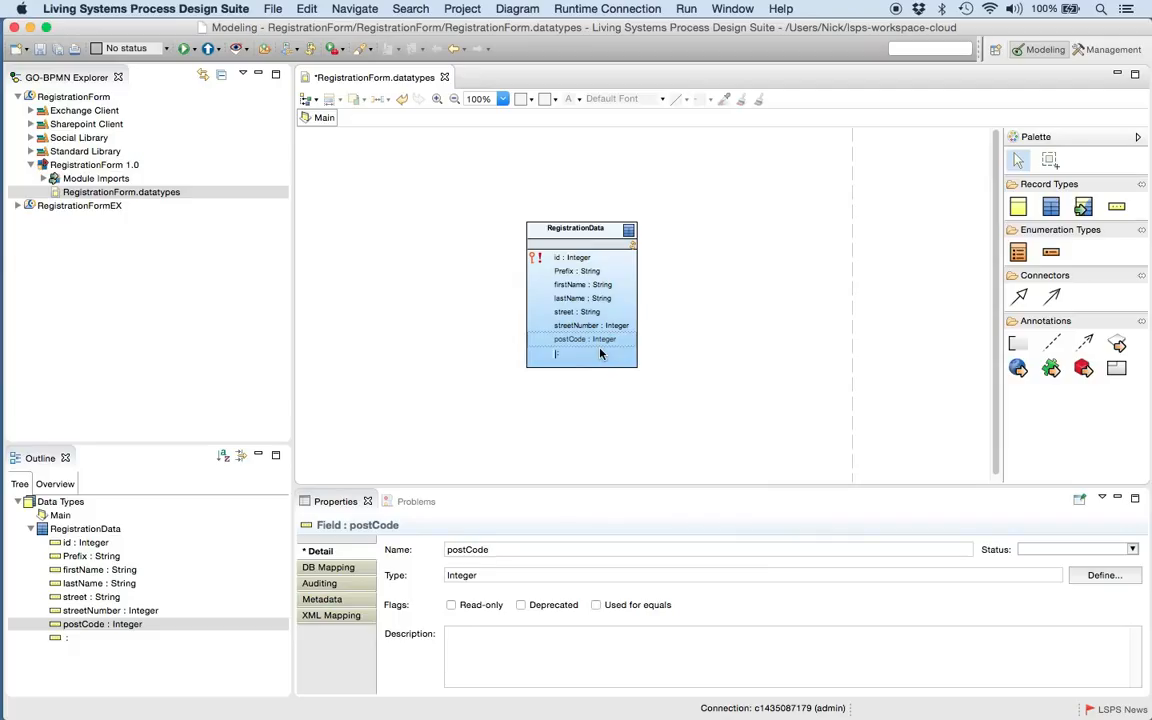
text(town)
text(rInfo)
text(rmation :)
key(Return)
text(String)
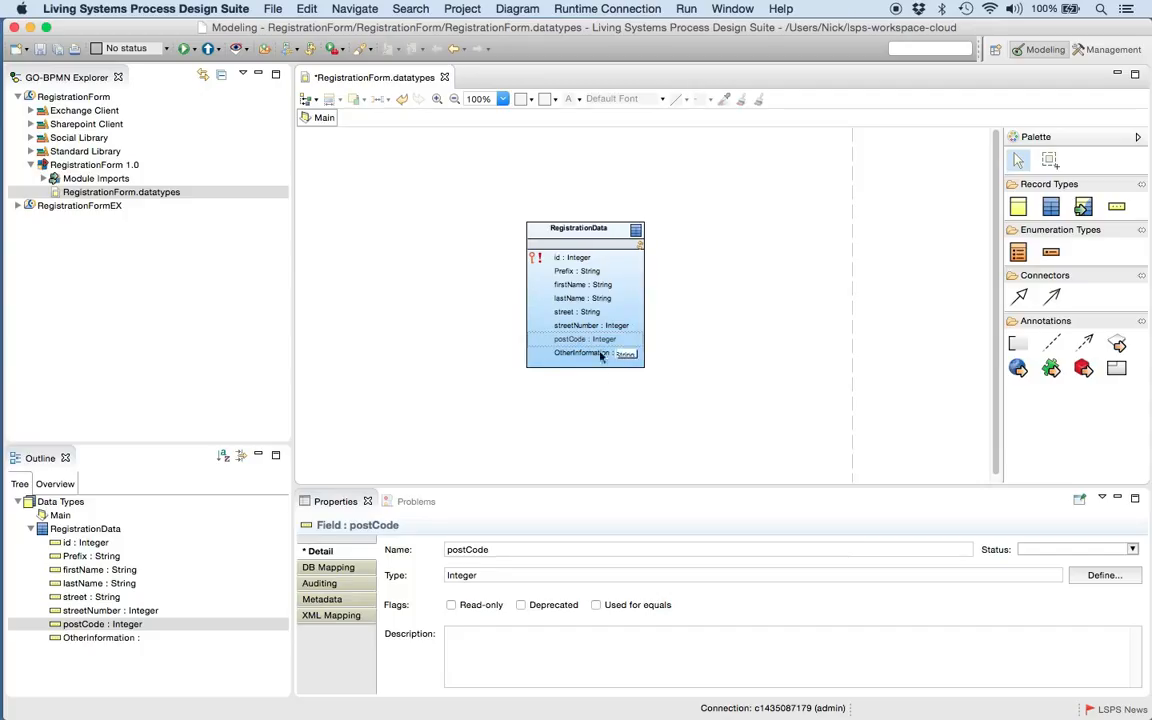
click(580, 370)
- Add a city field of type String to the RegistrationData record and save the data types file
right_click(577, 367)
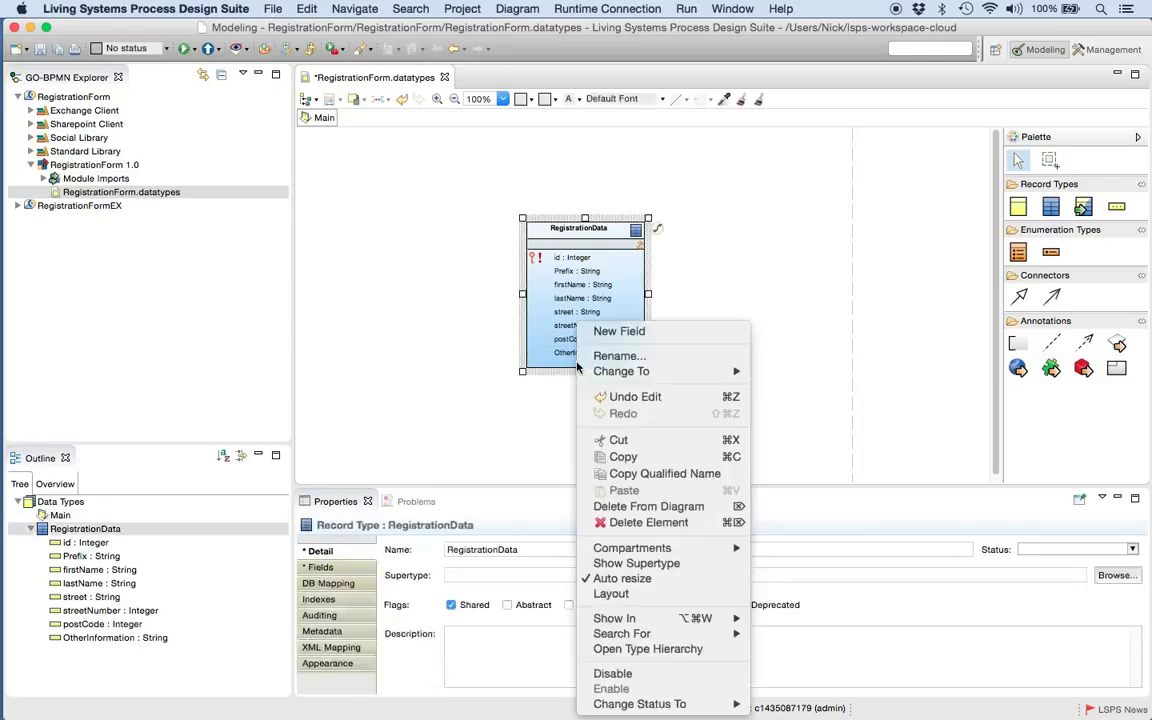
click(607, 332)
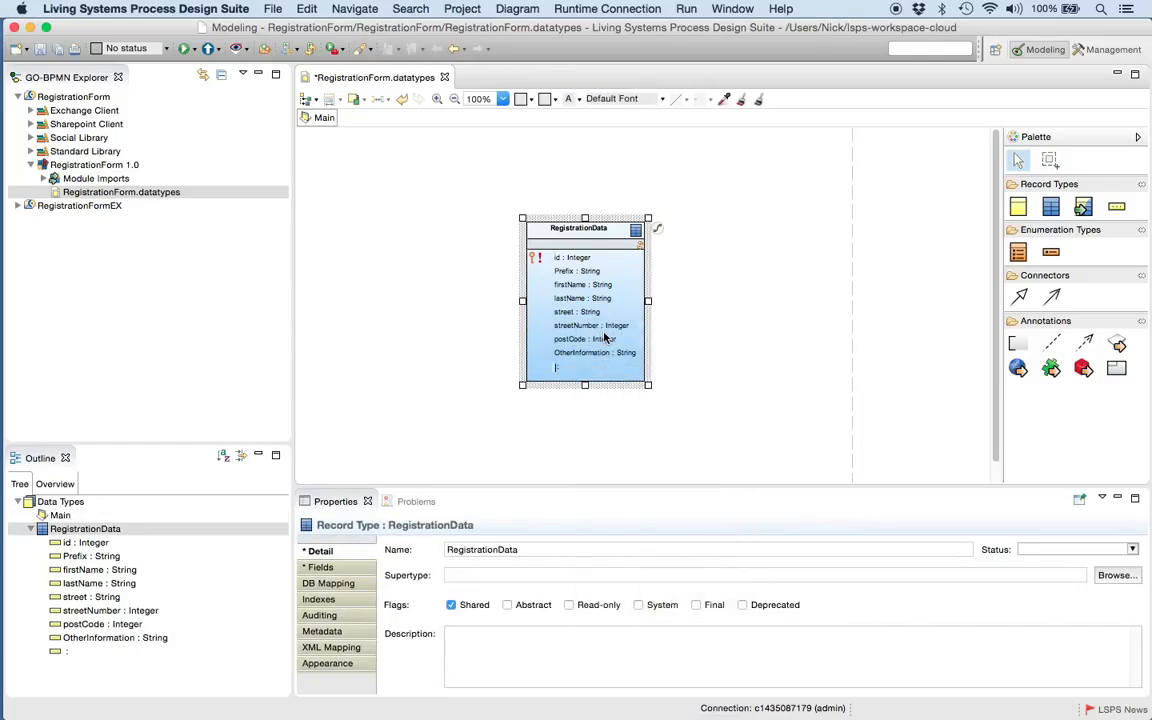
text(city)
key(Tab)
text(String)
key(Return)
click(710, 392)
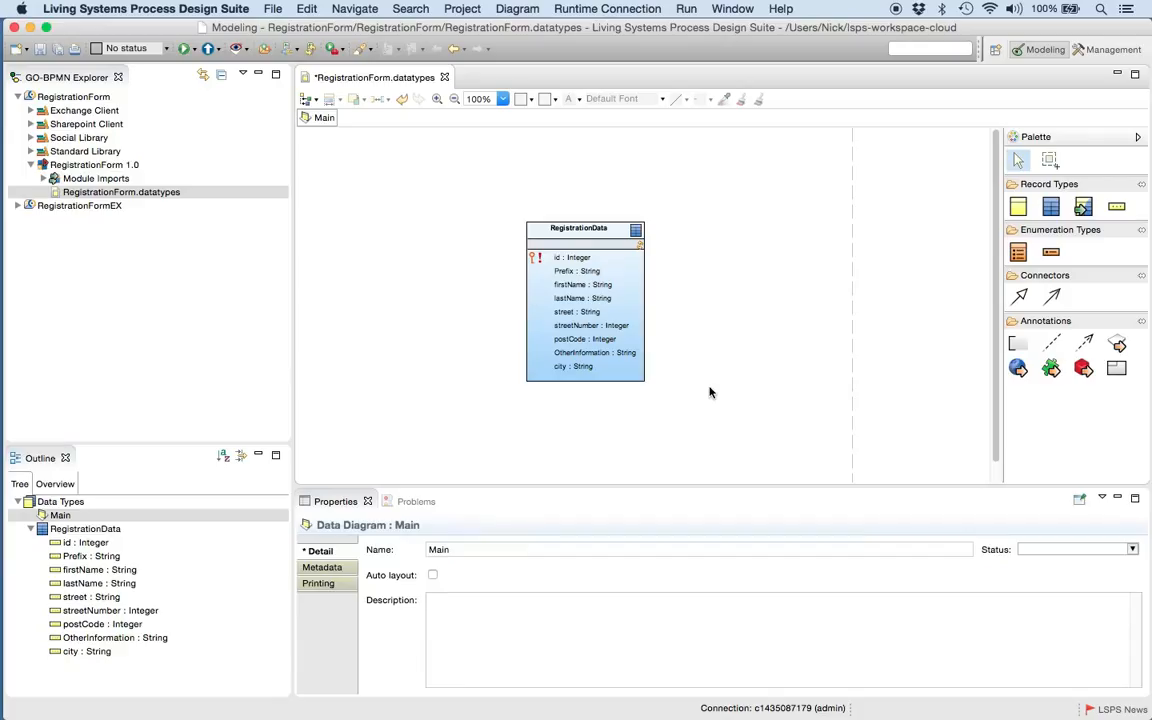
key(super+s)
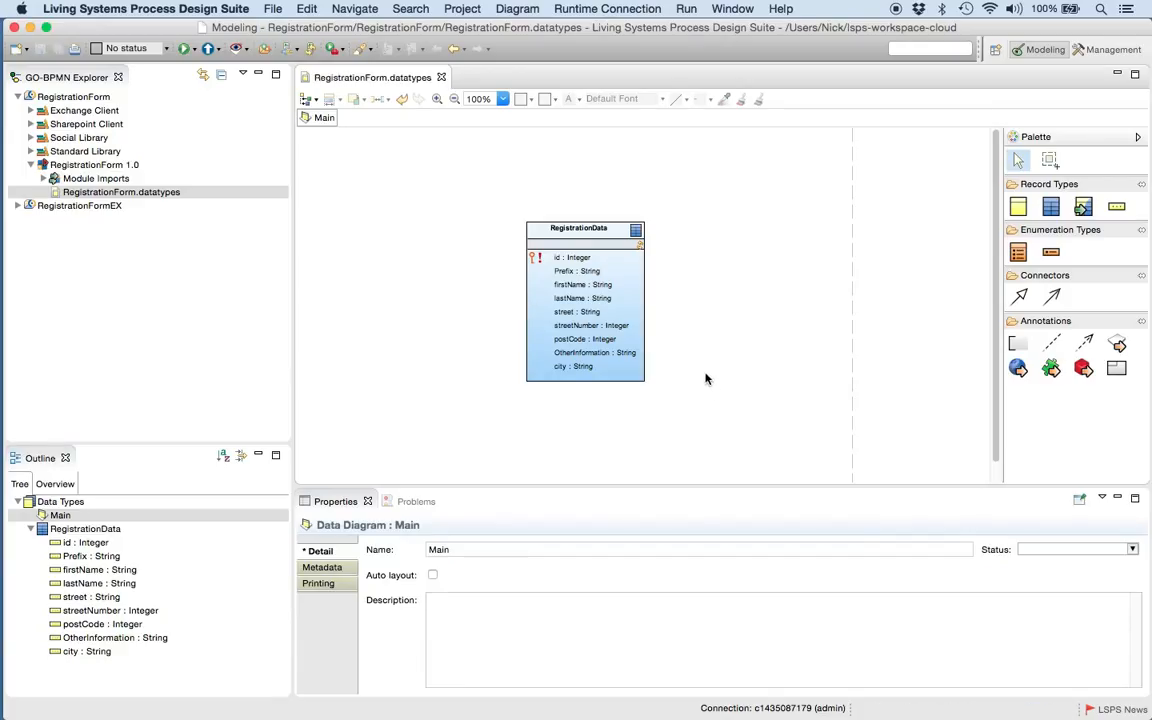